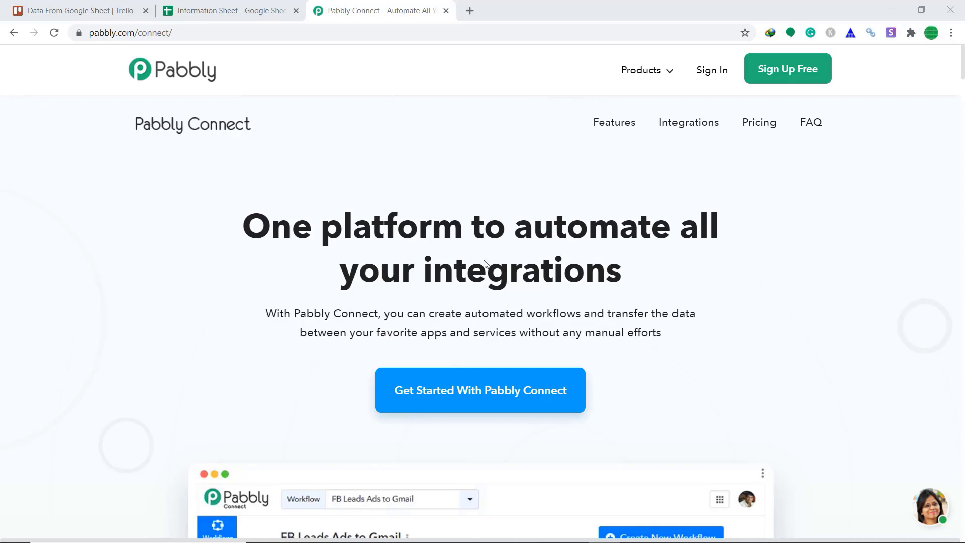
Step: Sign in to Pabbly and open the Connect app from the All Apps page
left_click(710, 75)
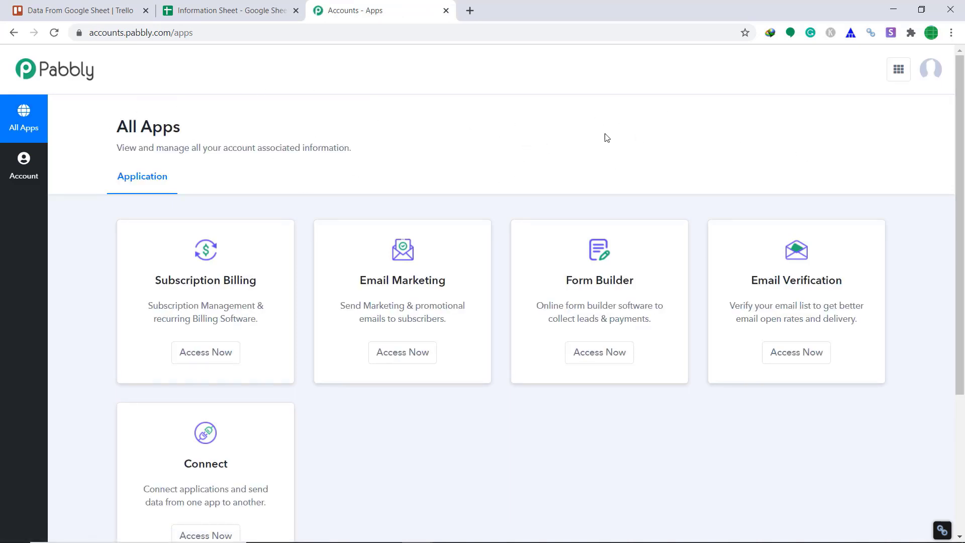
scroll(609, 143, "down", 1)
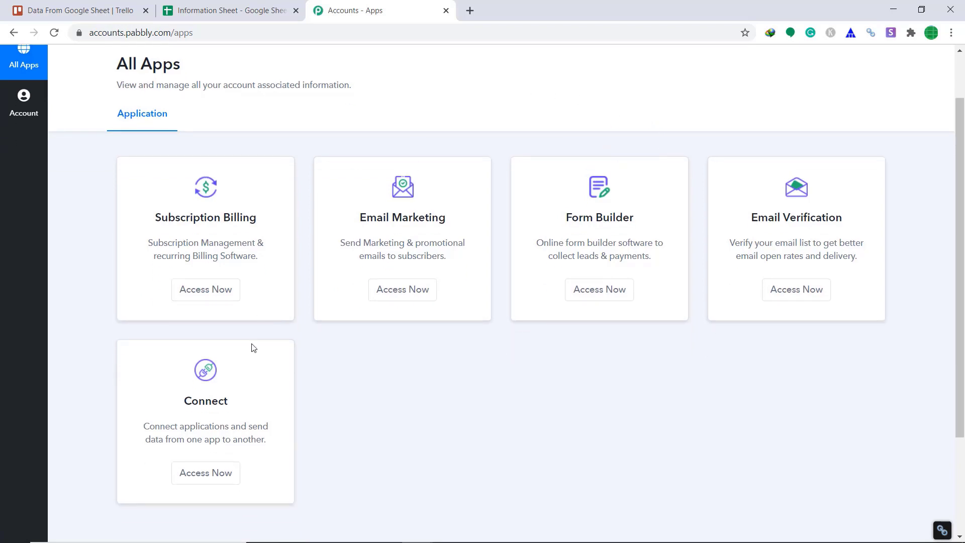
scroll(449, 398, "down", 2)
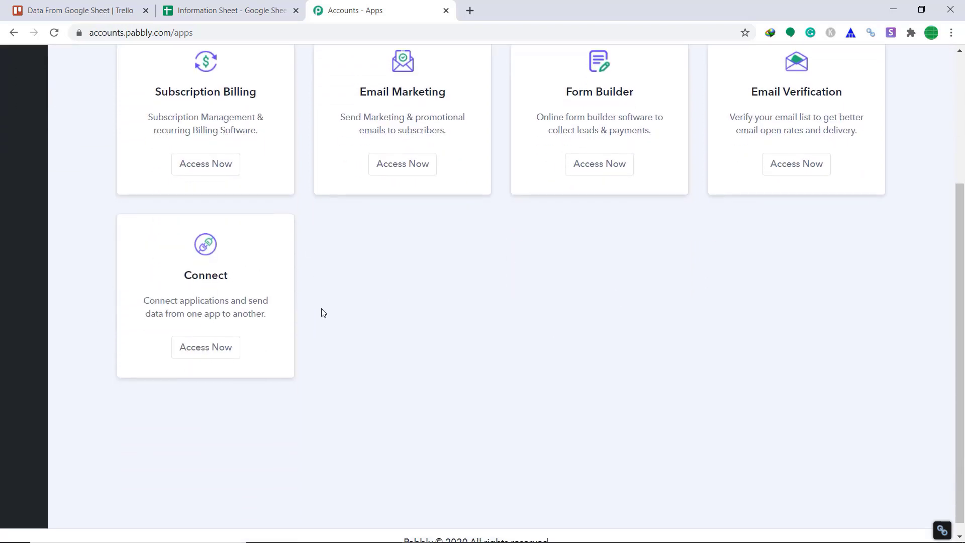
left_click(221, 347)
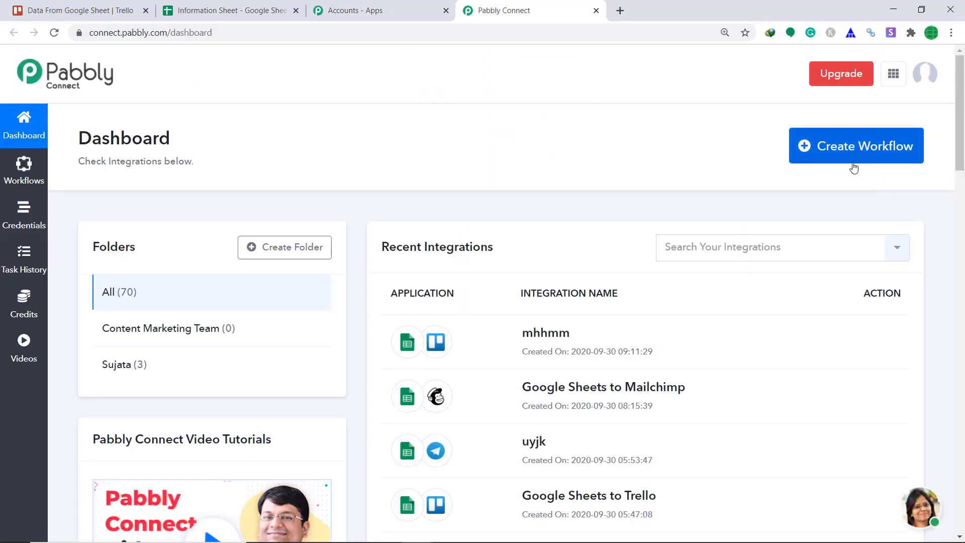
Step: Create a new workflow named GoogleSheets To Trello
left_click(861, 160)
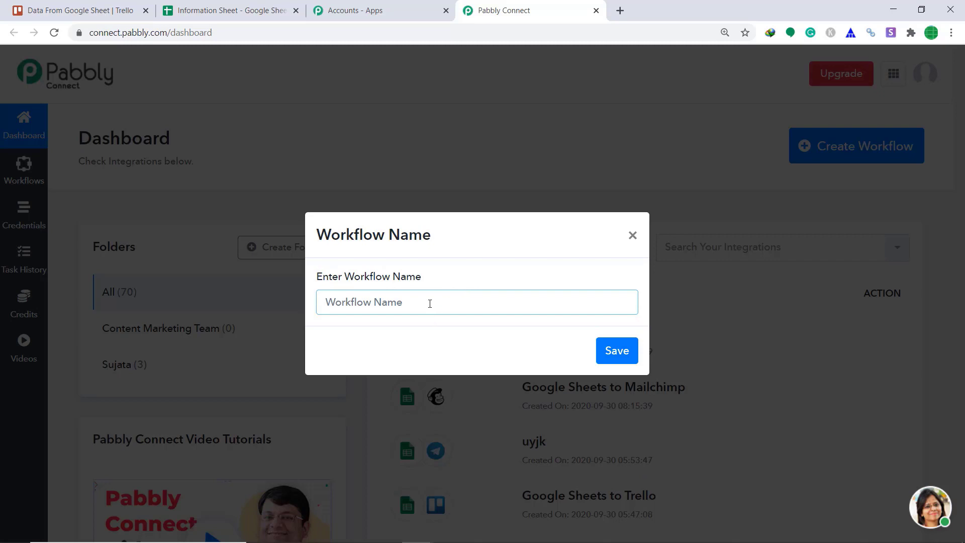
type("GoogleSheets ")
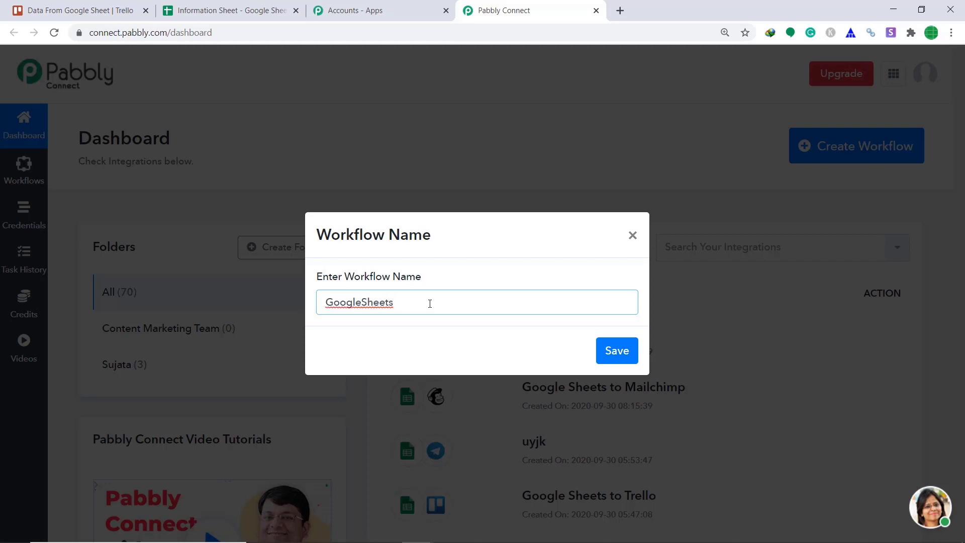
type("To Trello")
left_click(631, 358)
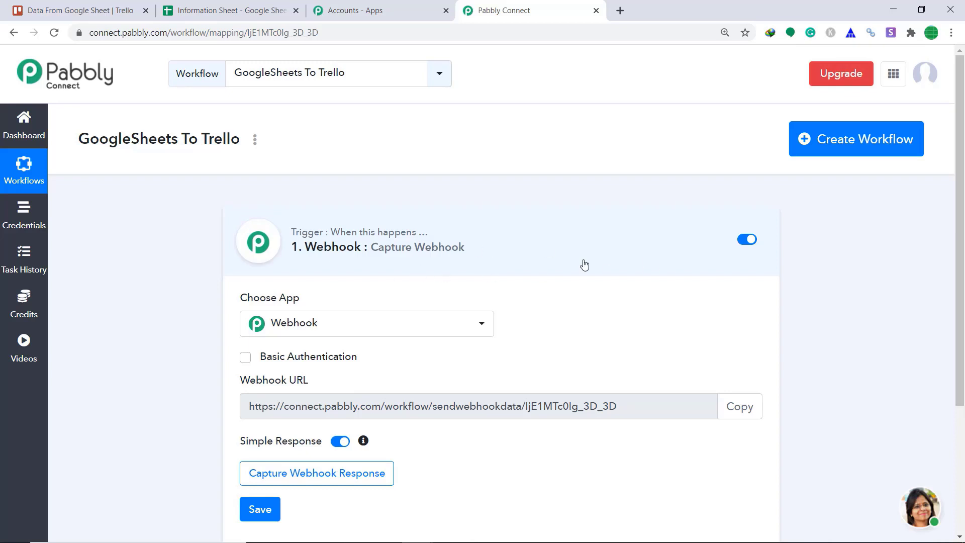
Step: Set the workflow trigger app to Google Sheets
left_click(366, 328)
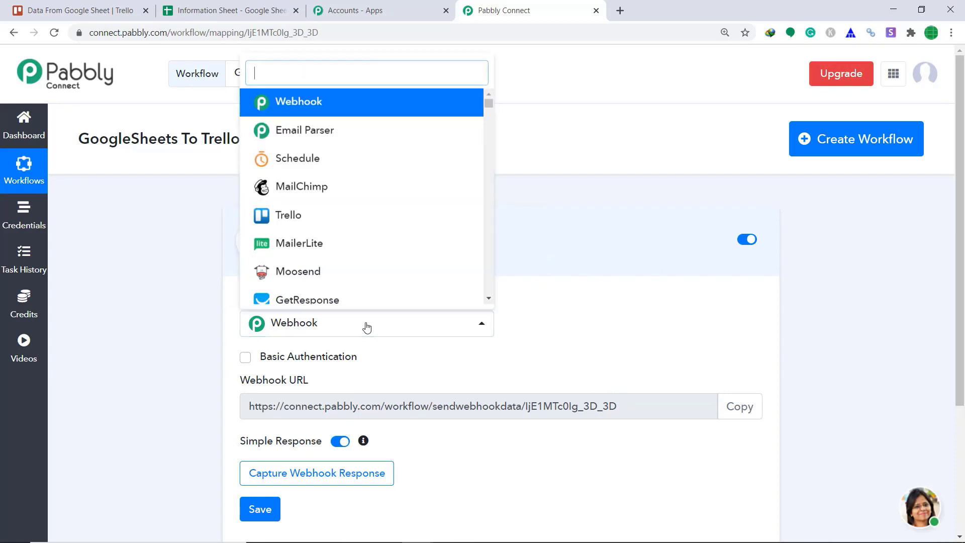
type("goo")
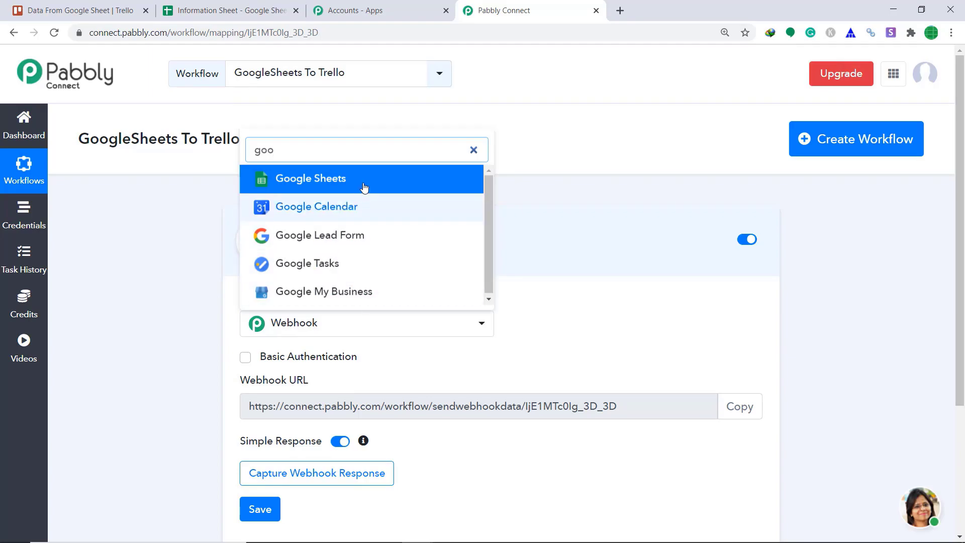
left_click(365, 185)
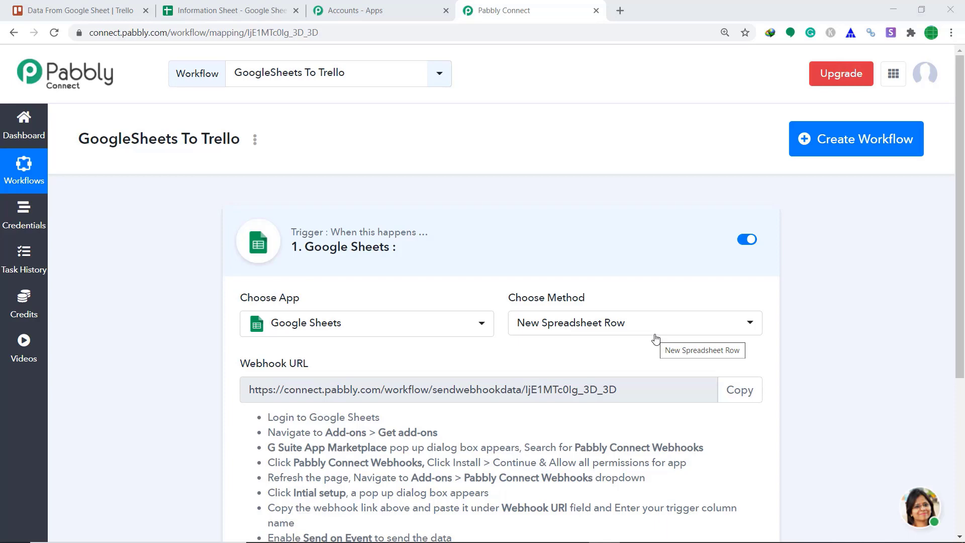
Step: In the Information Sheet spreadsheet, search the G Suite Marketplace for the Pabbly Connect Webhooks add-on, then close the marketplace
left_click(219, 7)
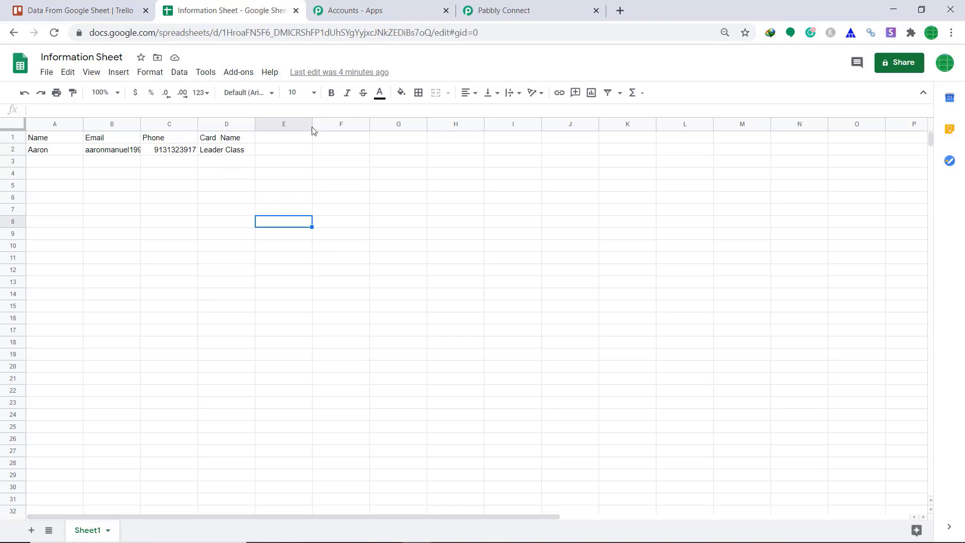
left_click(243, 75)
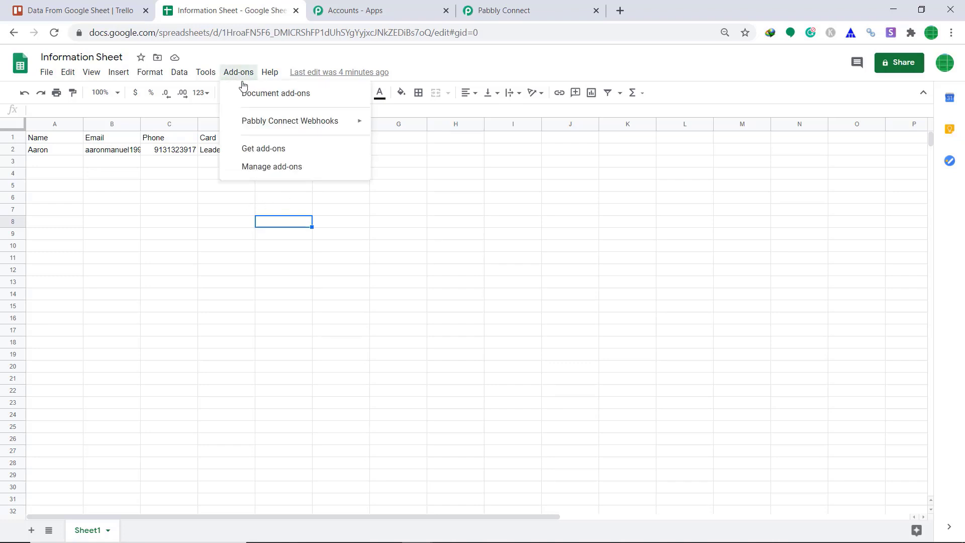
mouse_move(252, 129)
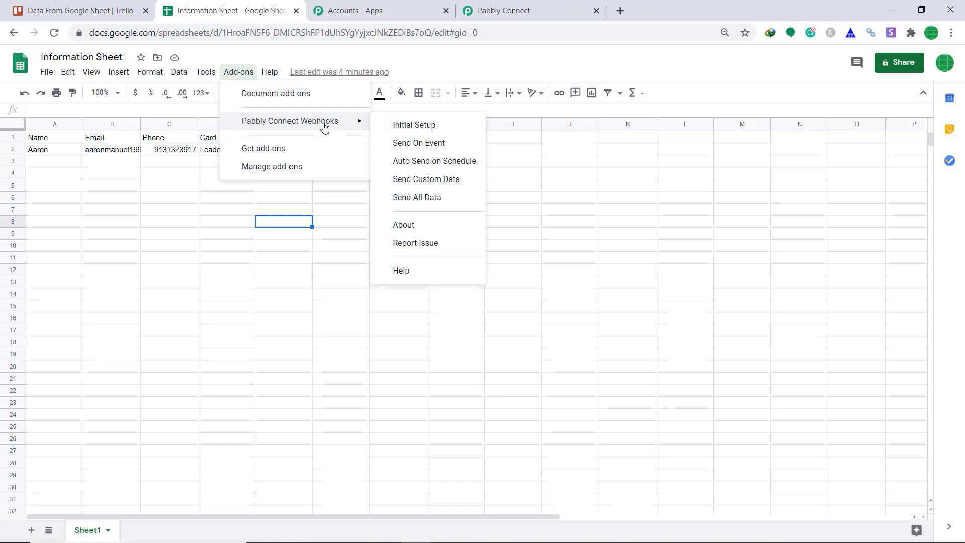
left_click(271, 150)
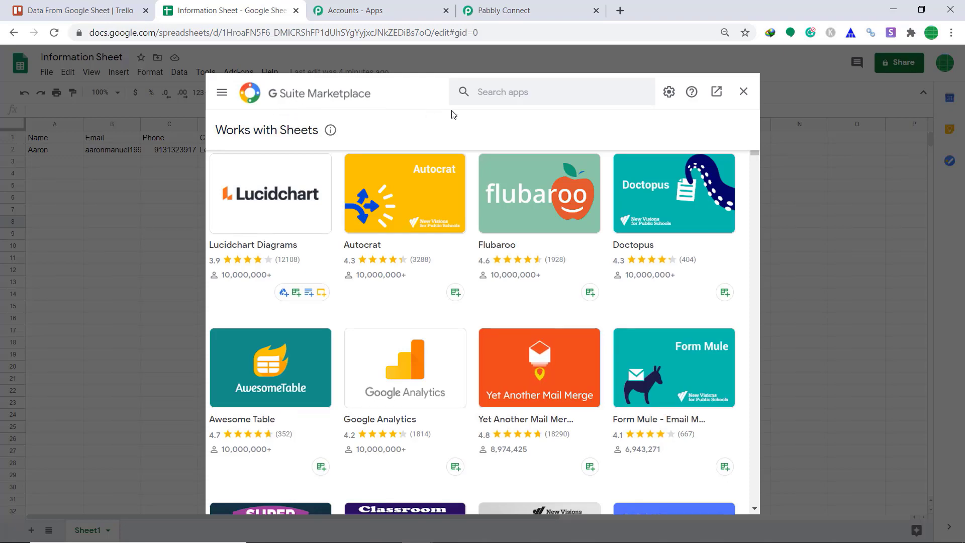
left_click(496, 92)
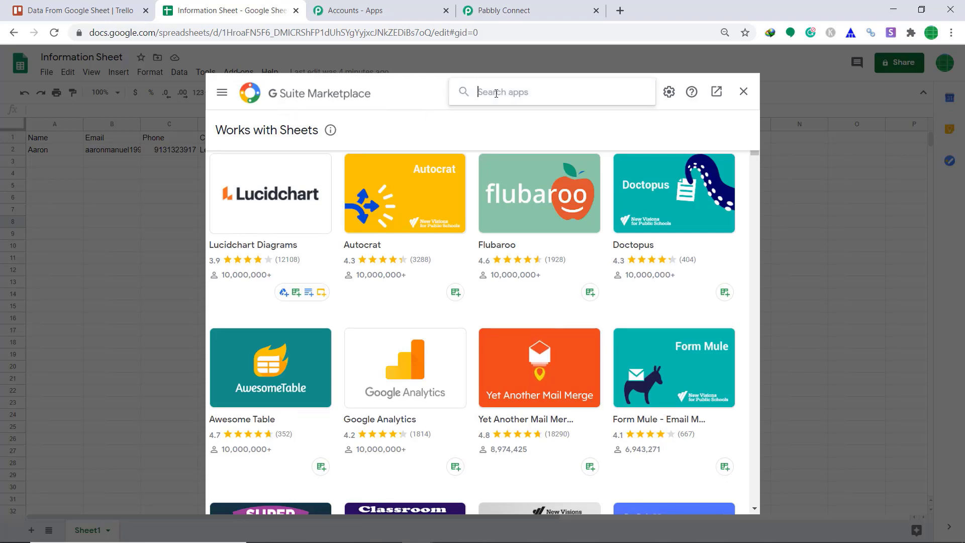
type("pabbl")
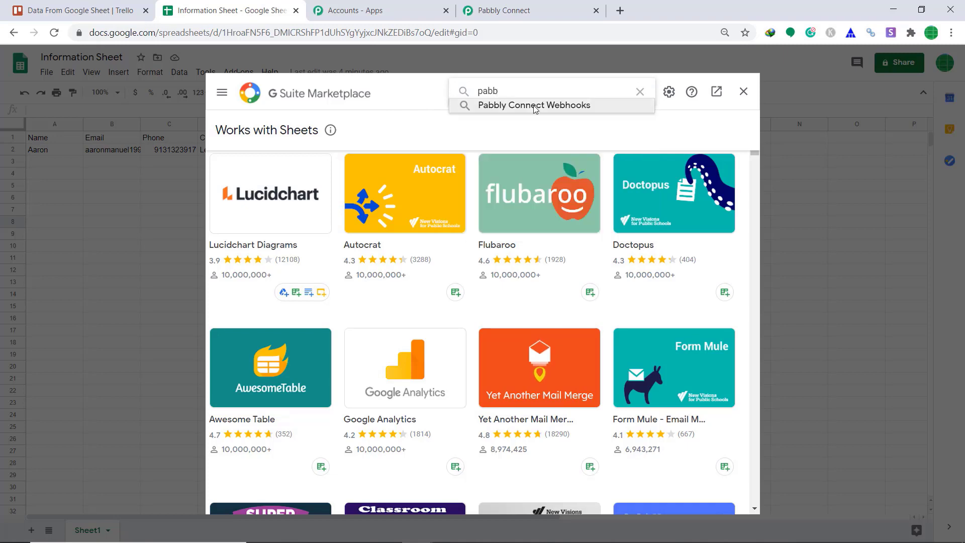
left_click(536, 107)
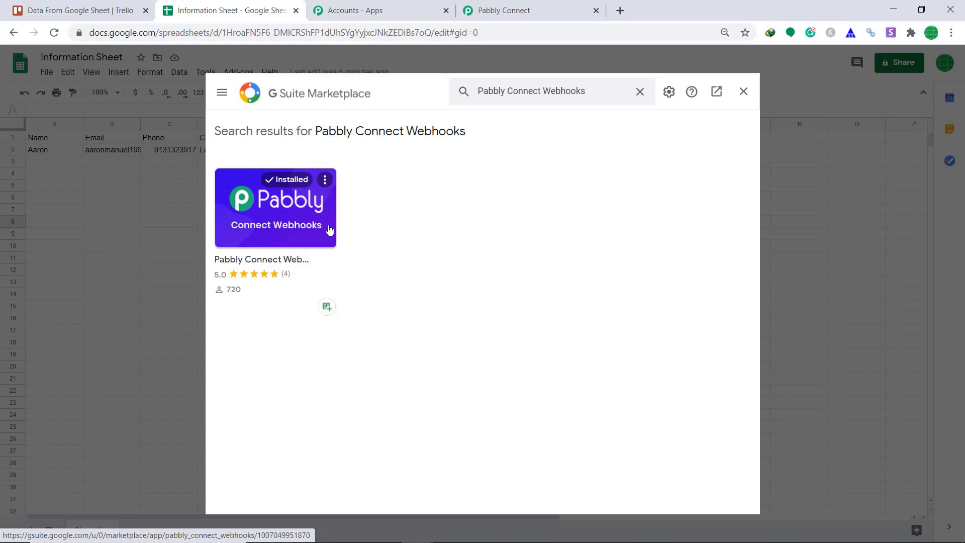
left_click(743, 91)
Step: Open the Pabbly Connect Webhooks Initial Setup dialog and copy the trigger's webhook URL in Pabbly Connect
left_click(233, 73)
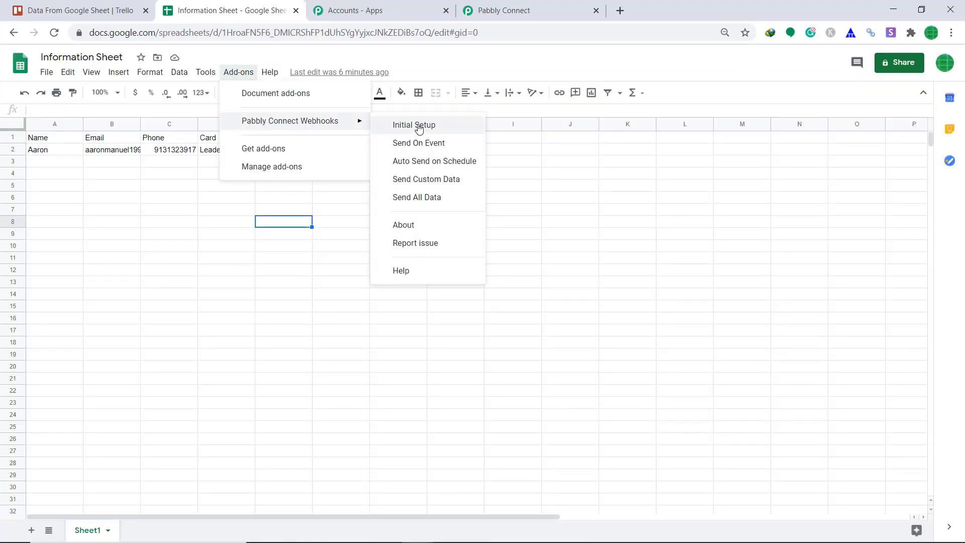
left_click(419, 127)
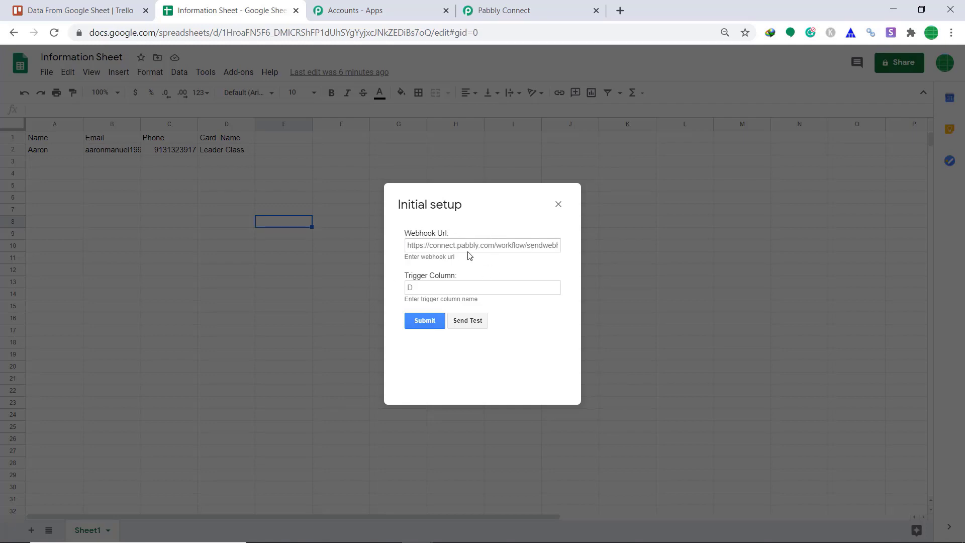
left_click(530, 8)
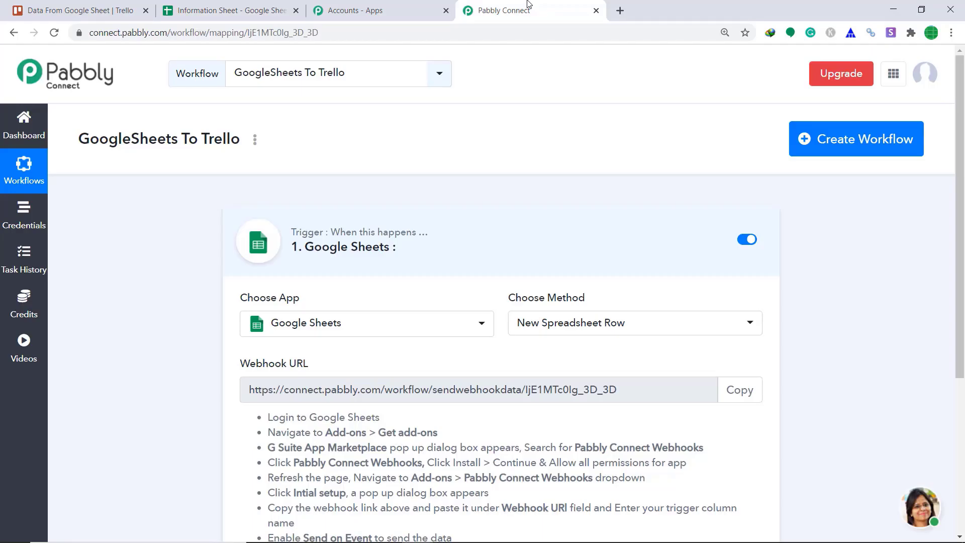
left_click(740, 391)
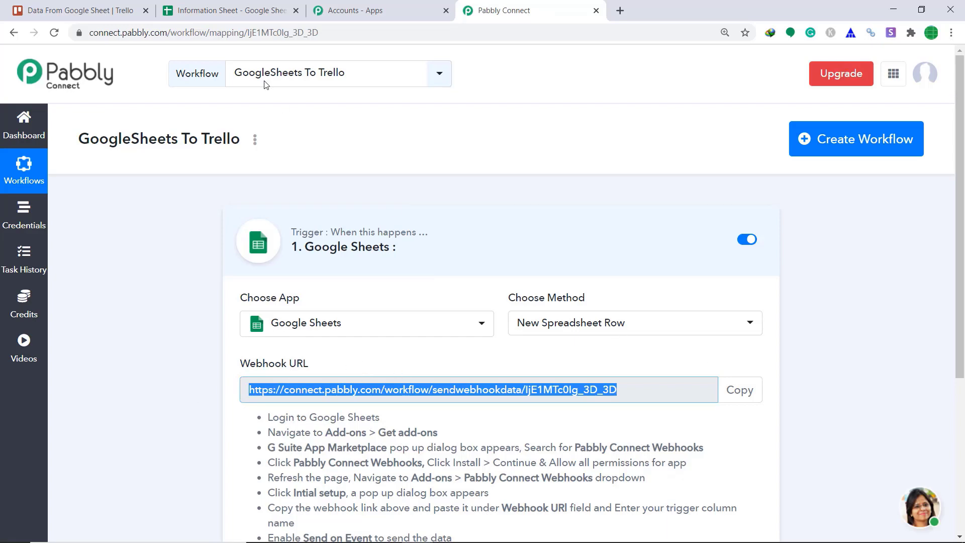
Step: Set the Initial Setup trigger column to D
left_click(216, 10)
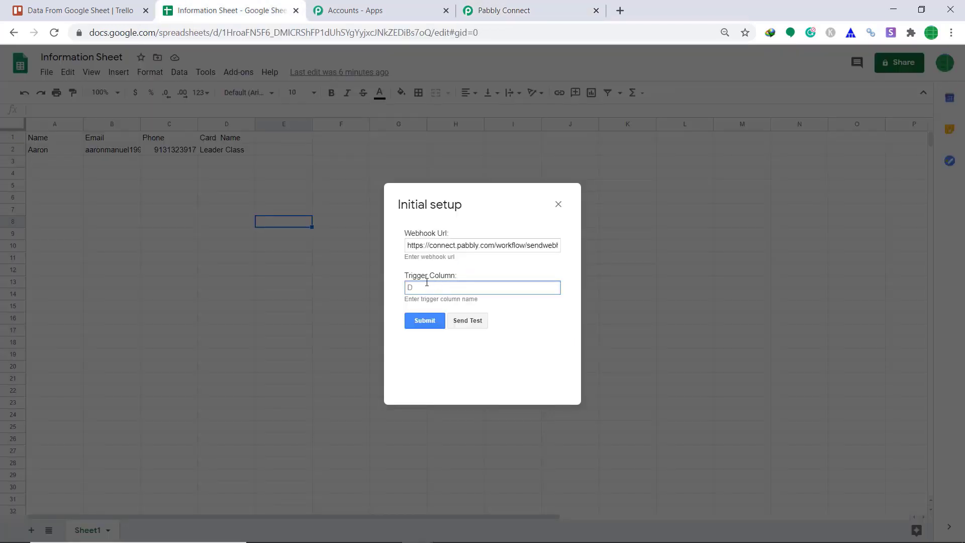
type("D")
Step: Start capturing the webhook response for the Google Sheets trigger in Pabbly Connect
left_click(542, 7)
scroll(734, 200, "down", 4)
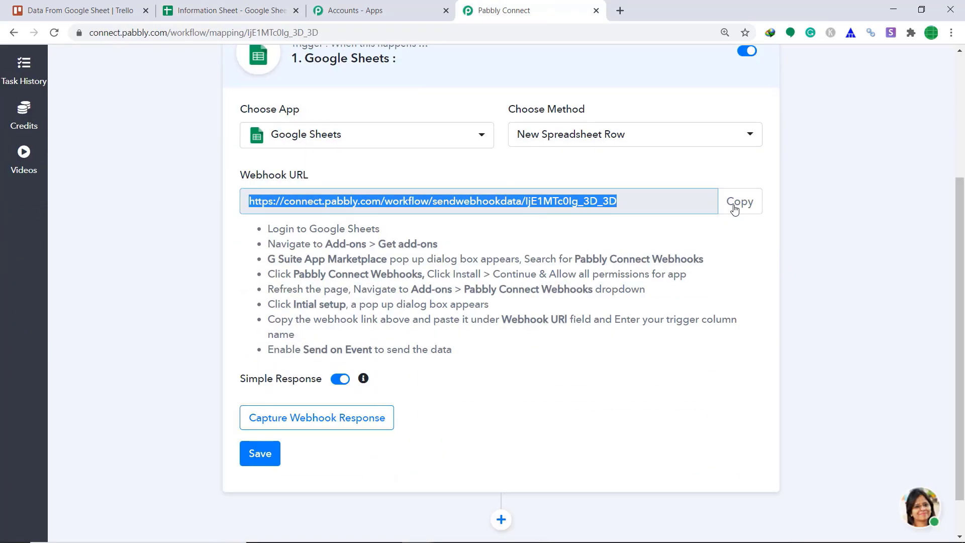
left_click(323, 426)
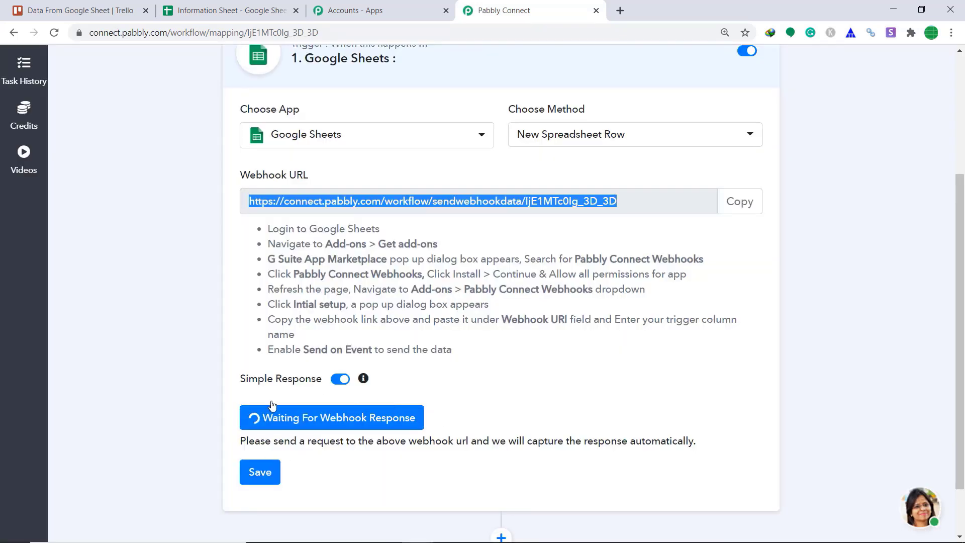
Step: Send test data from the spreadsheet's Initial Setup dialog and return to Pabbly Connect
left_click(214, 9)
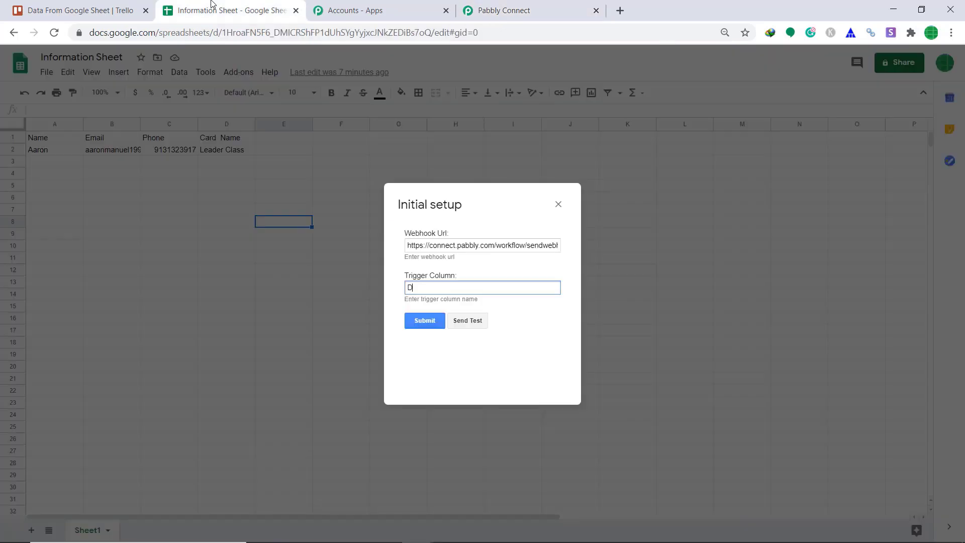
left_click(479, 324)
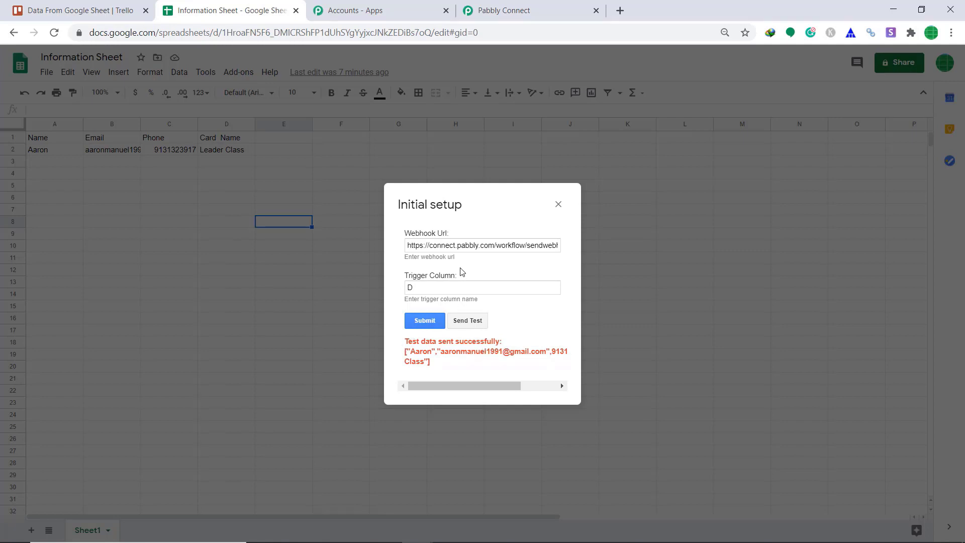
left_click(557, 6)
Step: Add a new action step below the Google Sheets trigger
scroll(623, 315, "down", 3)
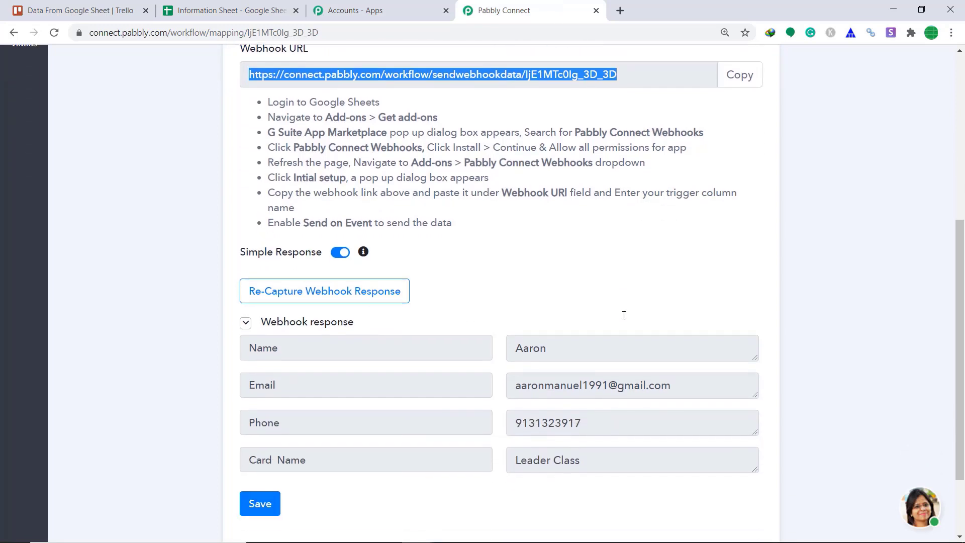
scroll(623, 316, "down", 2)
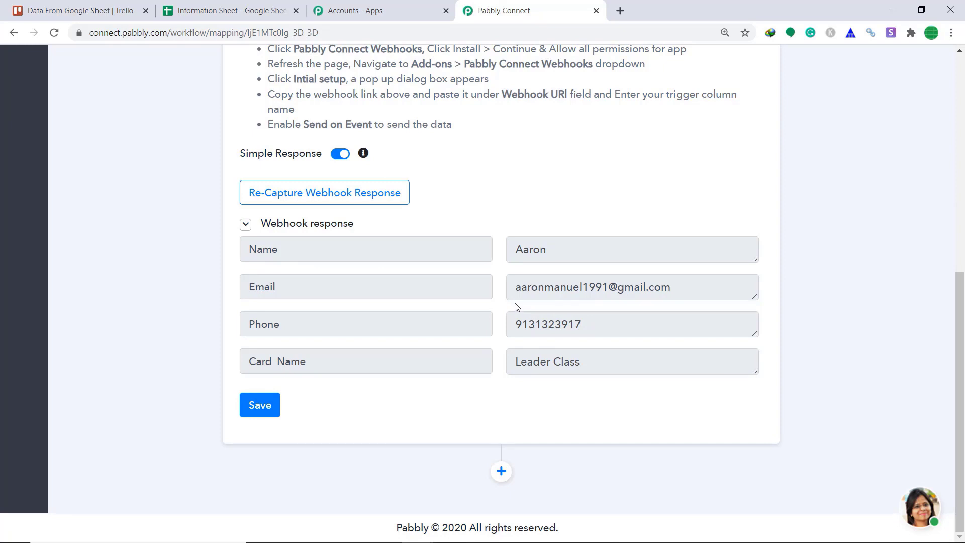
left_click(501, 471)
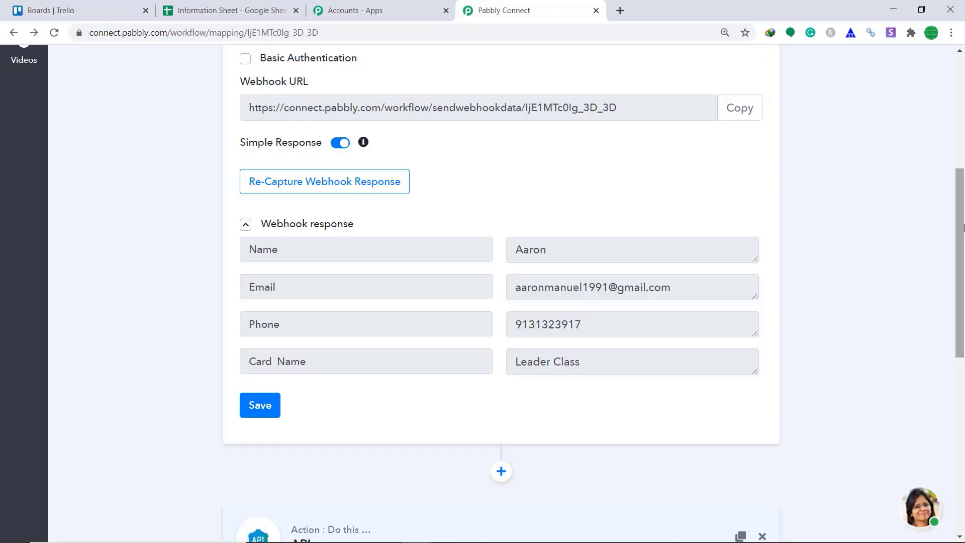
Step: Set the action step's app to Trello
scroll(692, 166, "down", 7)
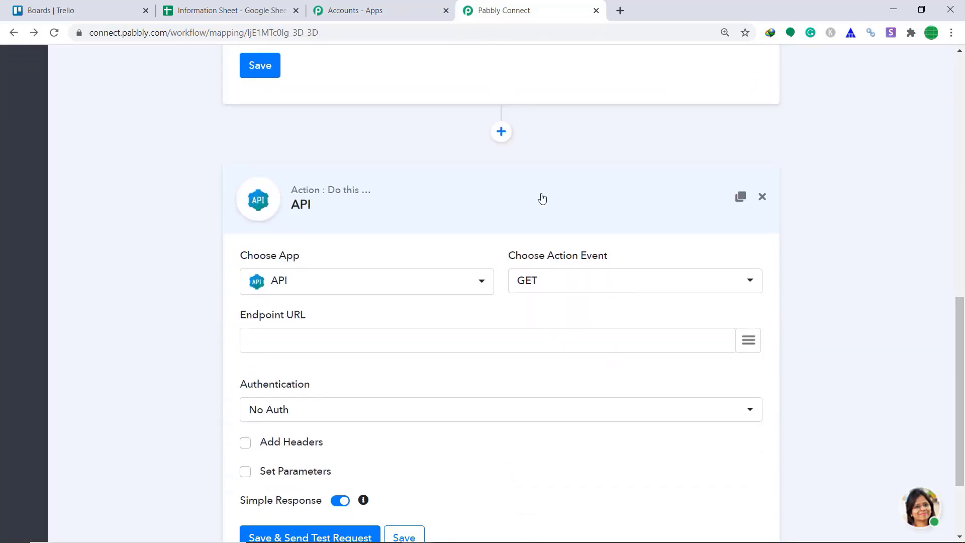
left_click(405, 281)
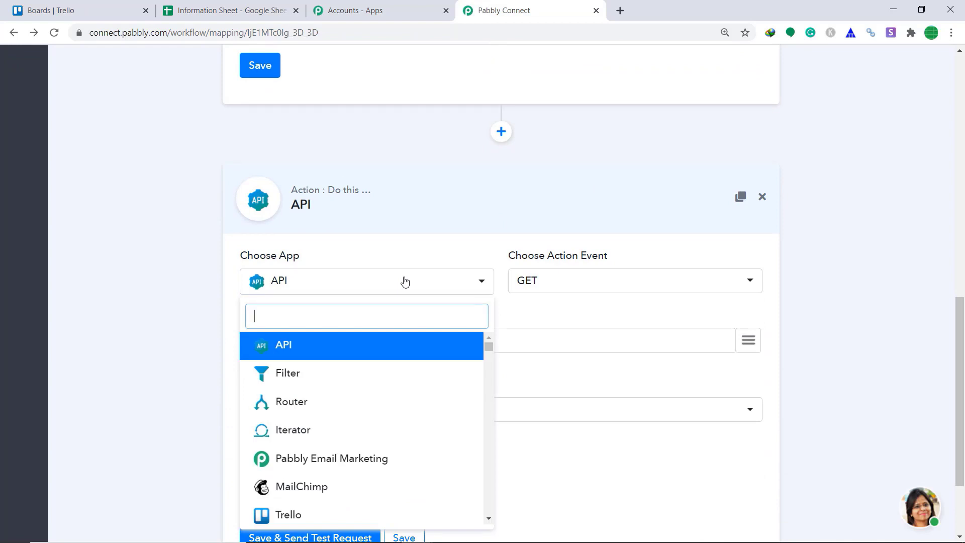
type("TRE")
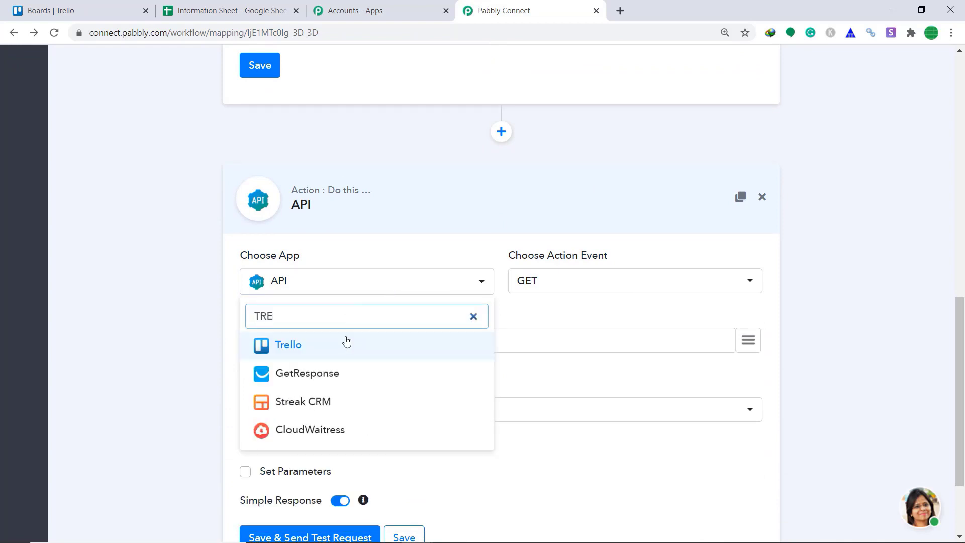
left_click(345, 344)
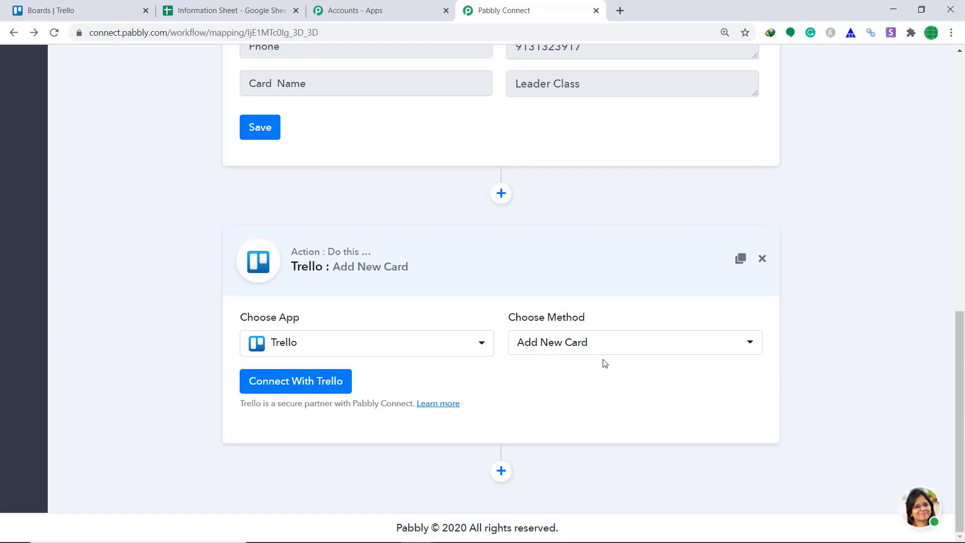
Step: Open the Connect With Trello credentials panel and view its parameter fields
left_click(291, 388)
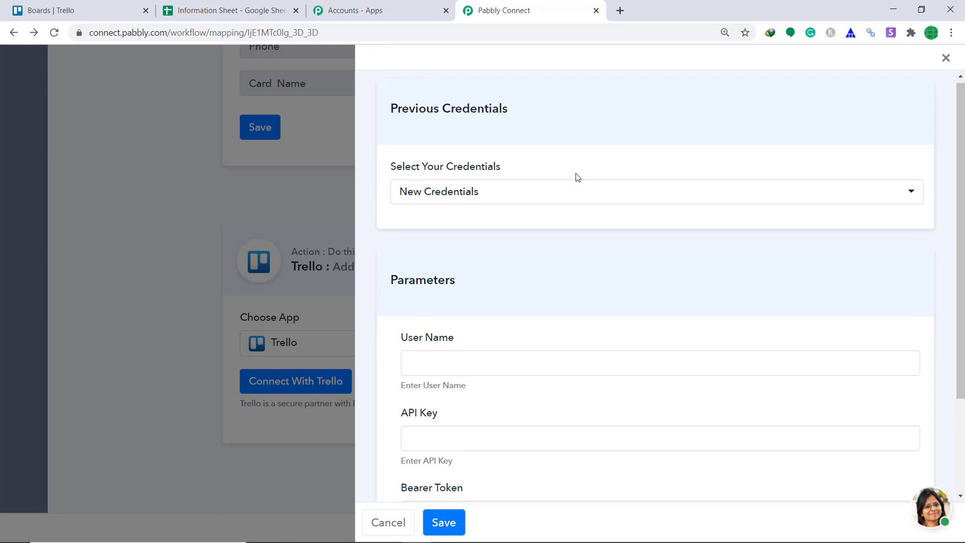
scroll(552, 218, "down", 3)
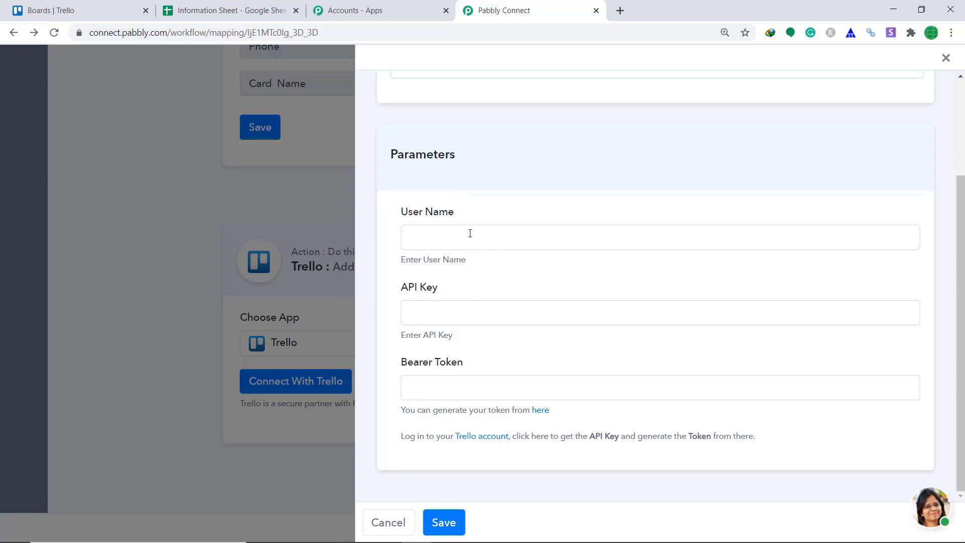
Step: Open the Trello account's profile page and copy the username
left_click(29, 15)
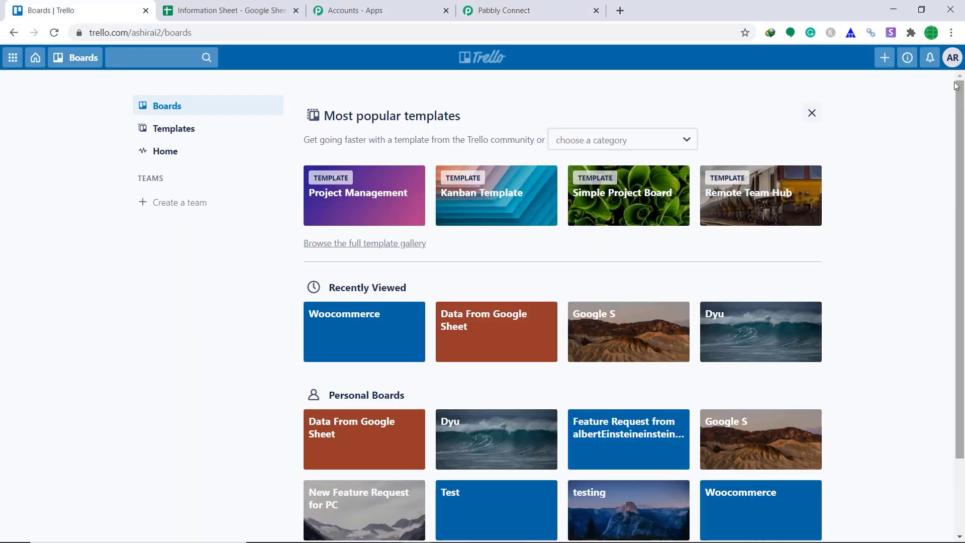
left_click(951, 66)
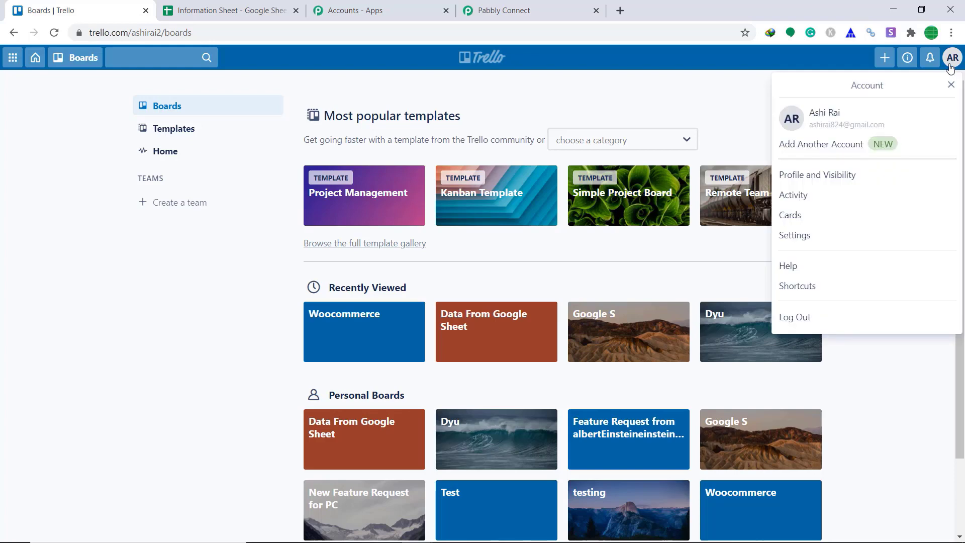
left_click(832, 182)
scroll(797, 180, "down", 3)
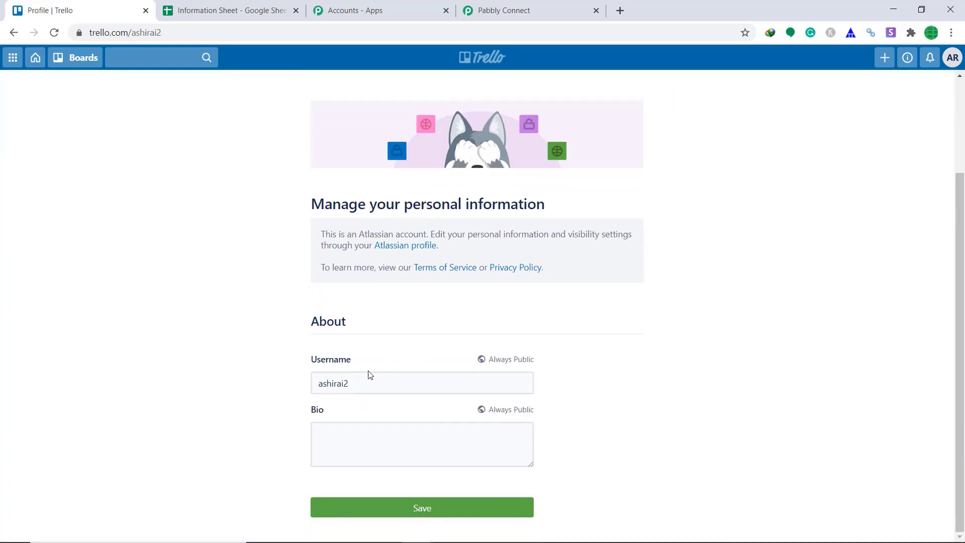
left_click_drag(366, 377, 299, 386)
right_click(342, 383)
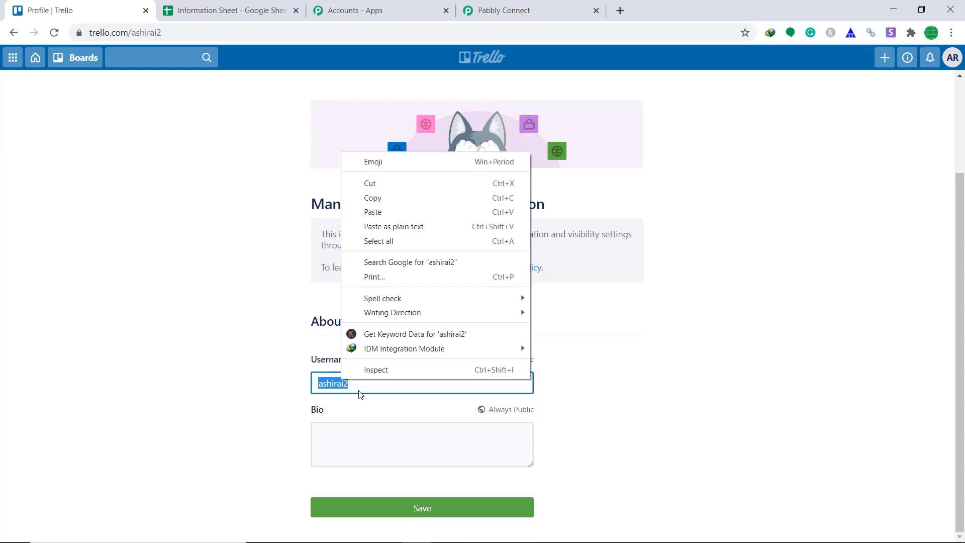
left_click(411, 201)
Step: Paste the Trello username into the User Name field of the Trello connection
left_click(469, 10)
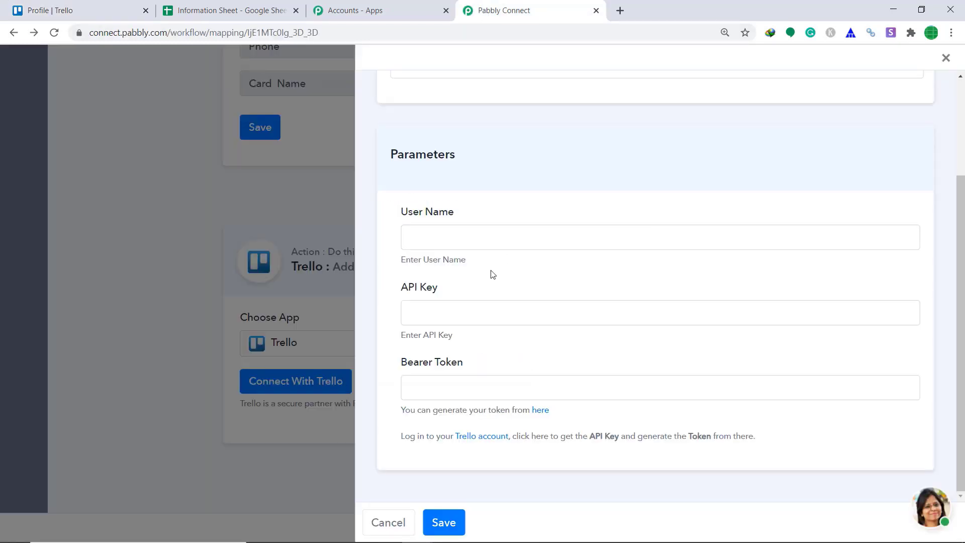
right_click(456, 236)
left_click(489, 328)
Step: Open the token link in a new tab and copy the Trello developer API key
right_click(542, 410)
left_click(557, 422)
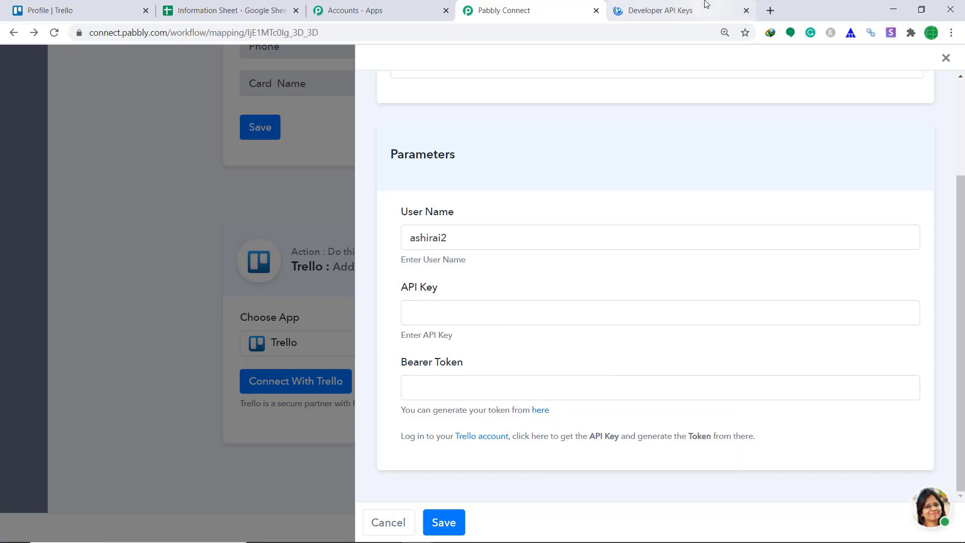
left_click(705, 7)
left_click_drag(571, 237, 400, 225)
right_click(438, 231)
left_click(459, 243)
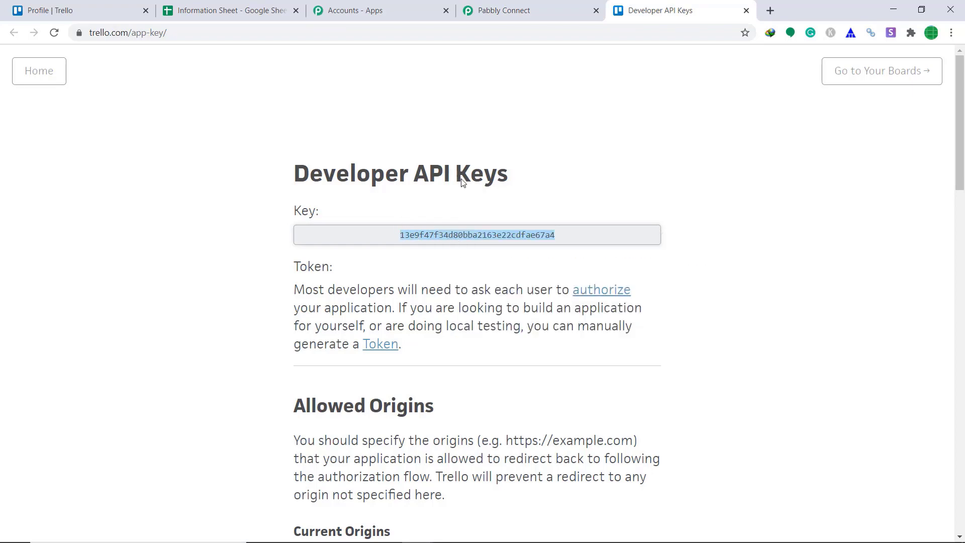
Step: Paste the copied key into the API Key field of the Trello connection
left_click(504, 11)
right_click(508, 305)
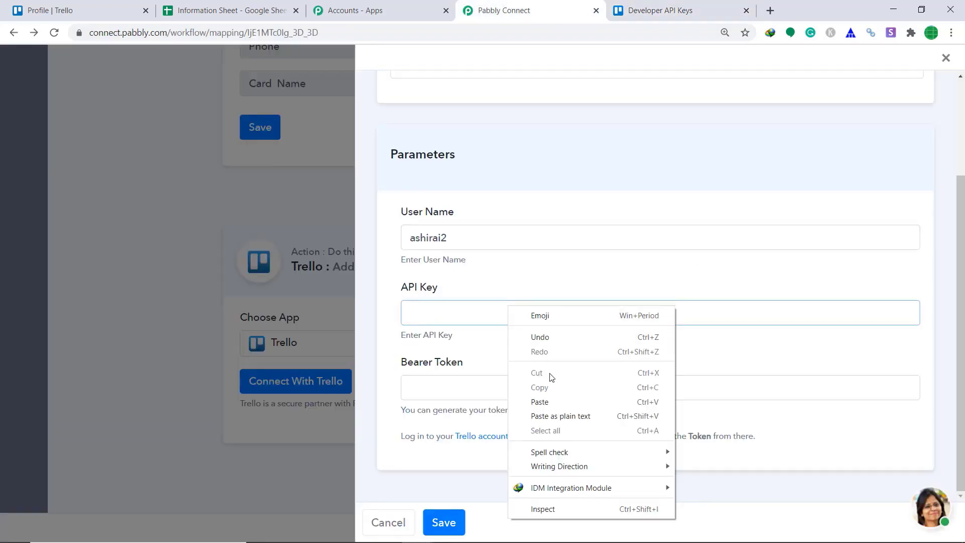
left_click(551, 401)
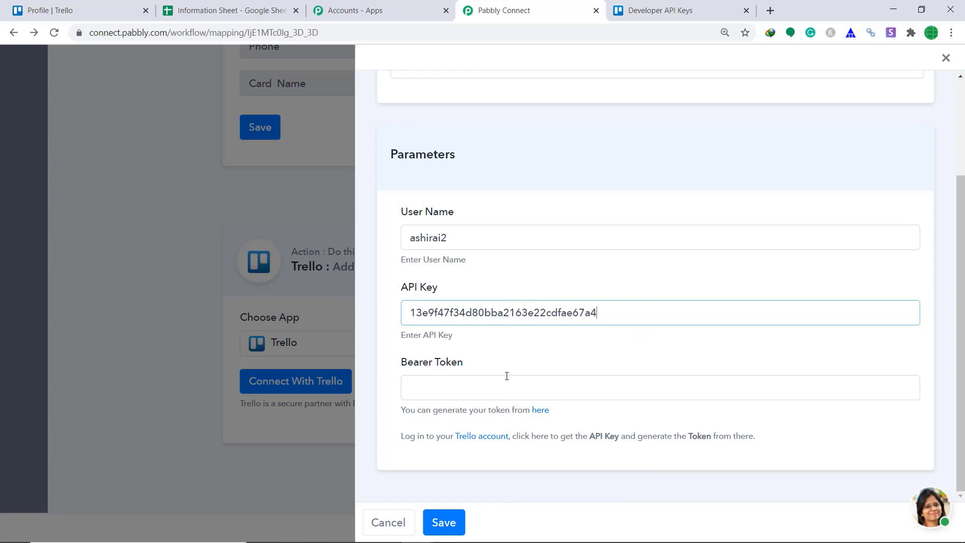
Step: Generate a Trello token from the Developer API Keys page and allow the Server Token access
left_click(669, 9)
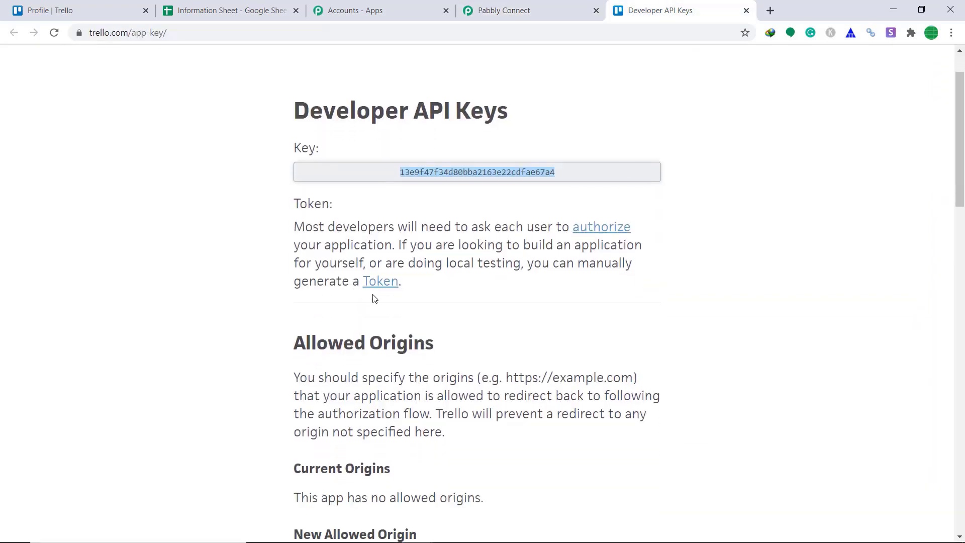
left_click(388, 283)
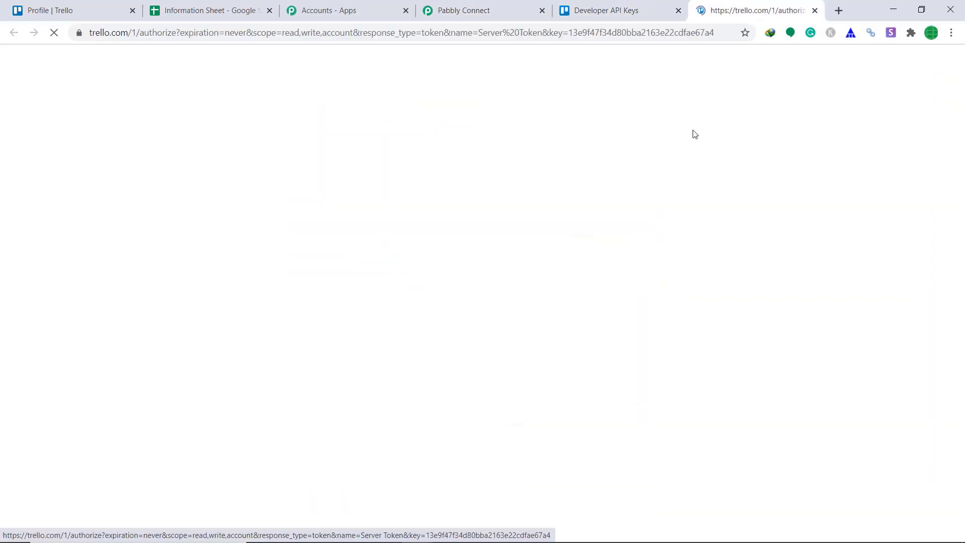
scroll(598, 171, "down", 3)
scroll(599, 187, "down", 5)
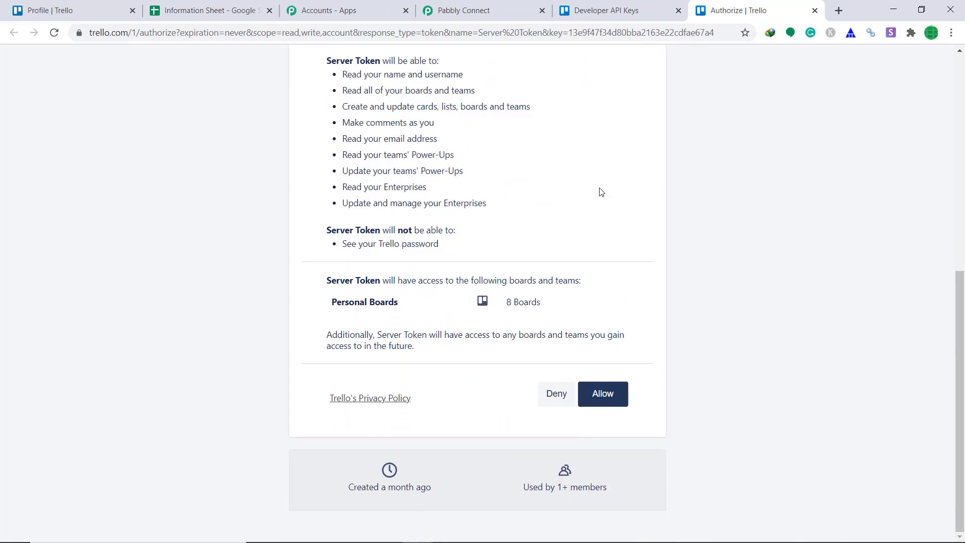
left_click(603, 403)
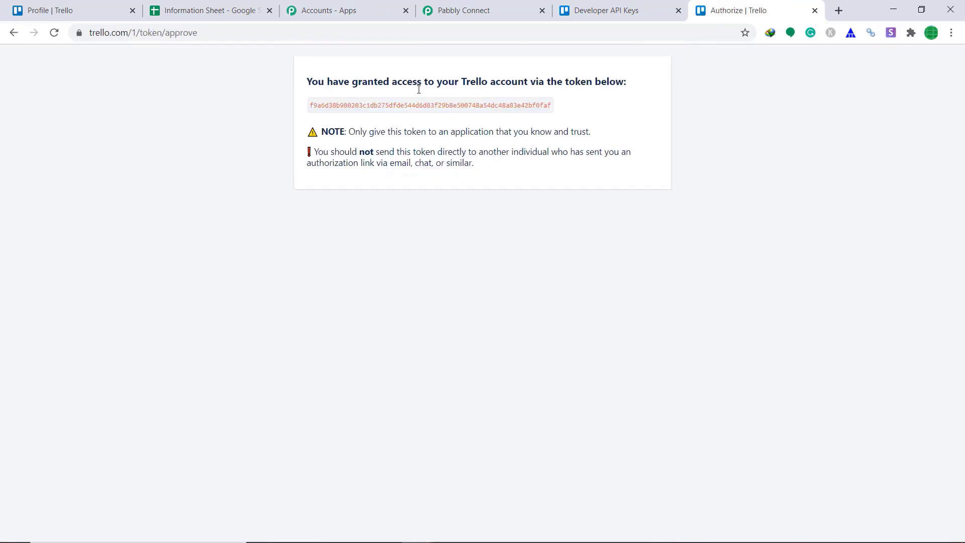
Step: Copy the generated token, paste it into the Bearer Token field, and save the Trello connection
double_click(322, 107)
right_click(323, 106)
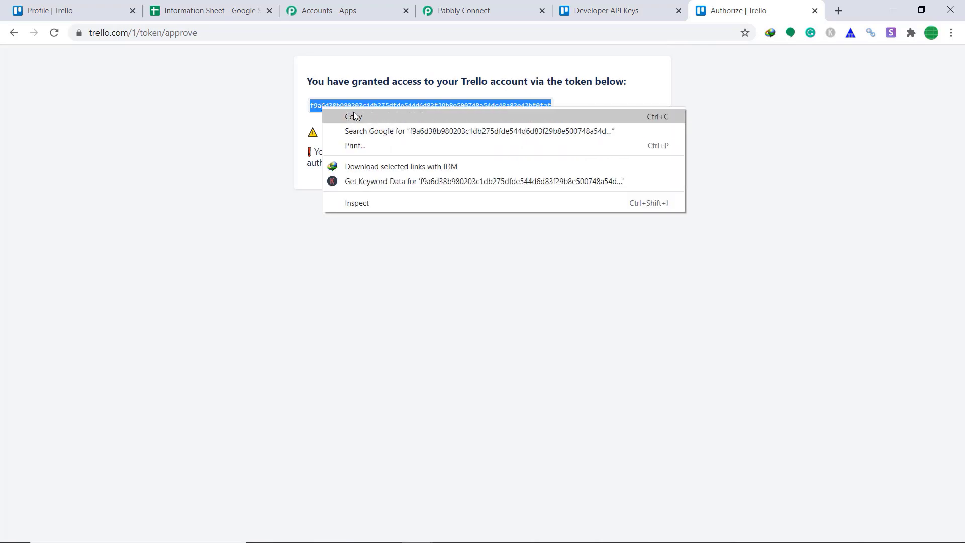
left_click(347, 114)
left_click(467, 6)
right_click(448, 385)
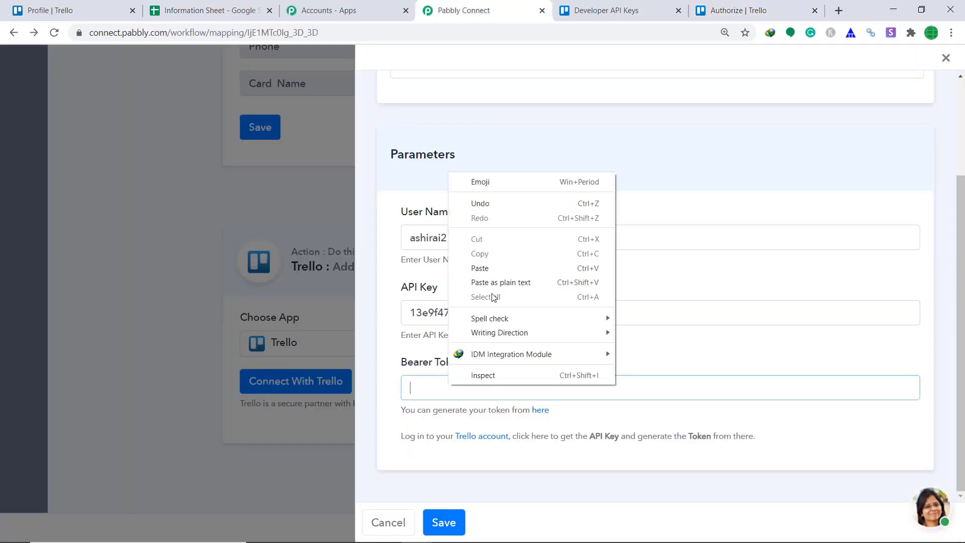
left_click(496, 271)
left_click(460, 522)
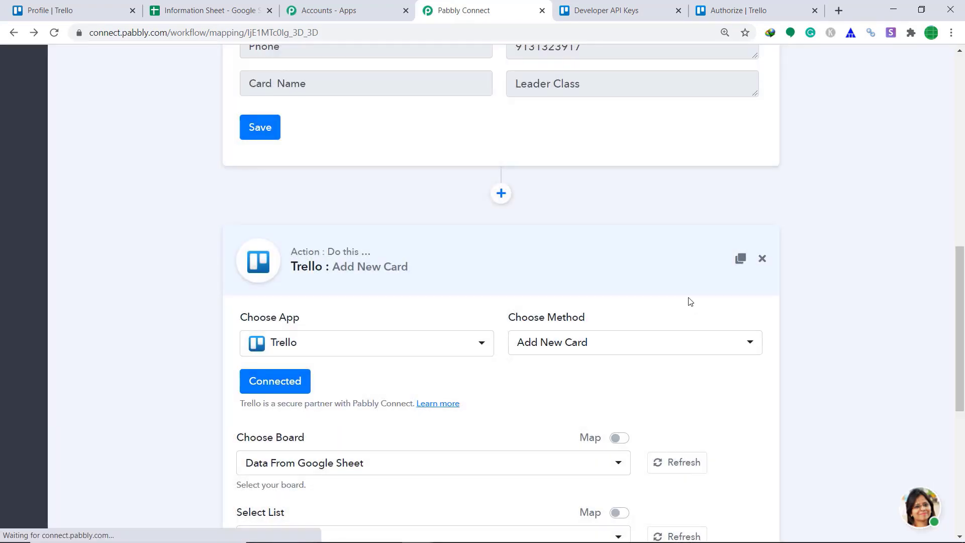
Step: Compare the chosen board and list with the Data From Google Sheet board in Trello
scroll(452, 253, "down", 2)
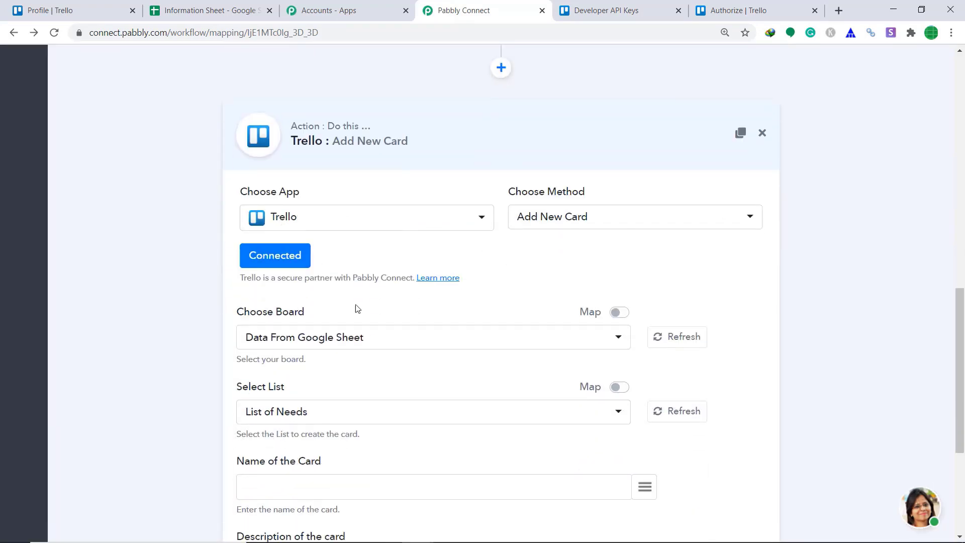
scroll(568, 252, "down", 2)
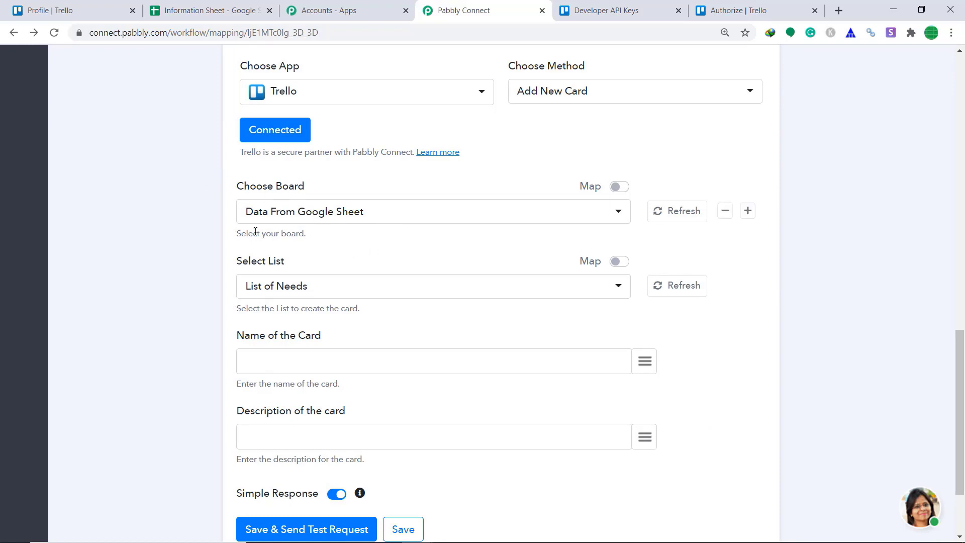
left_click(51, 9)
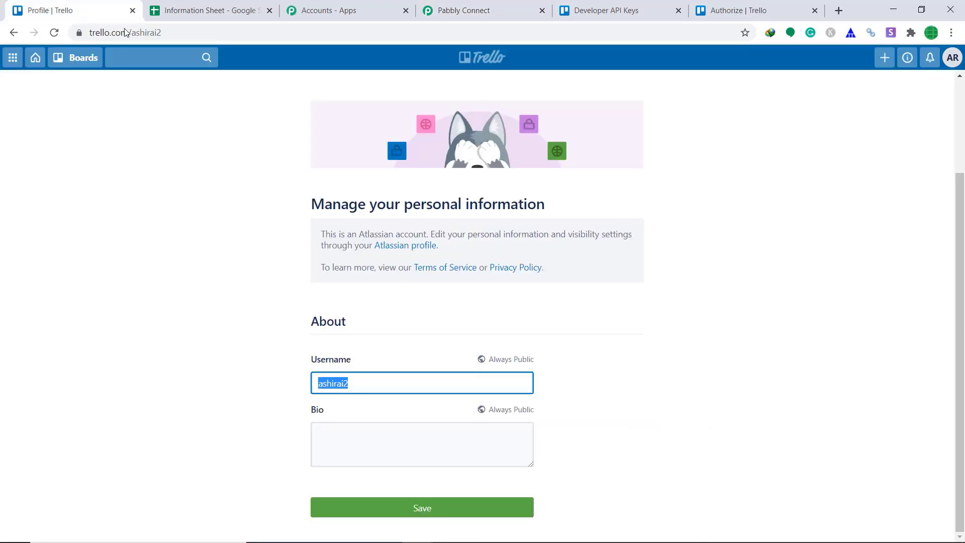
left_click(70, 57)
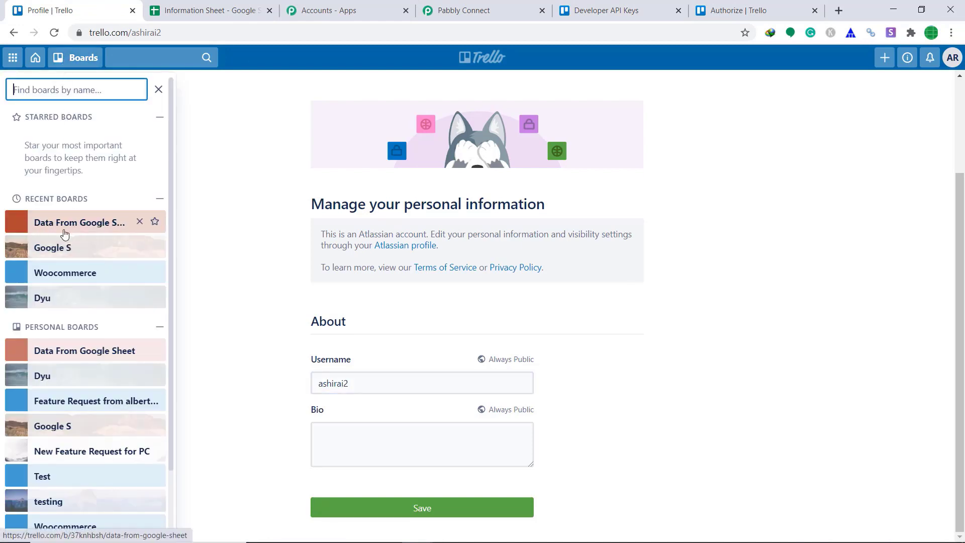
left_click(500, 7)
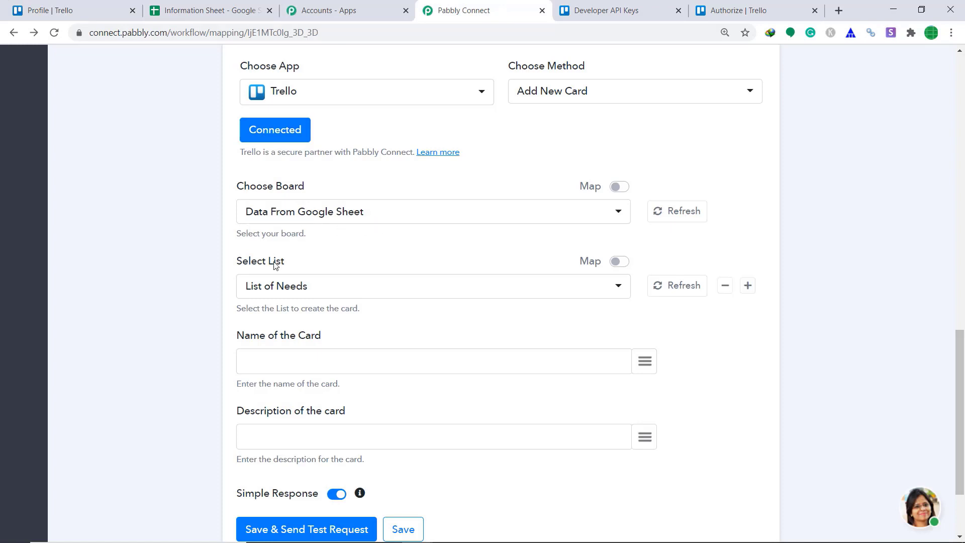
left_click(286, 292)
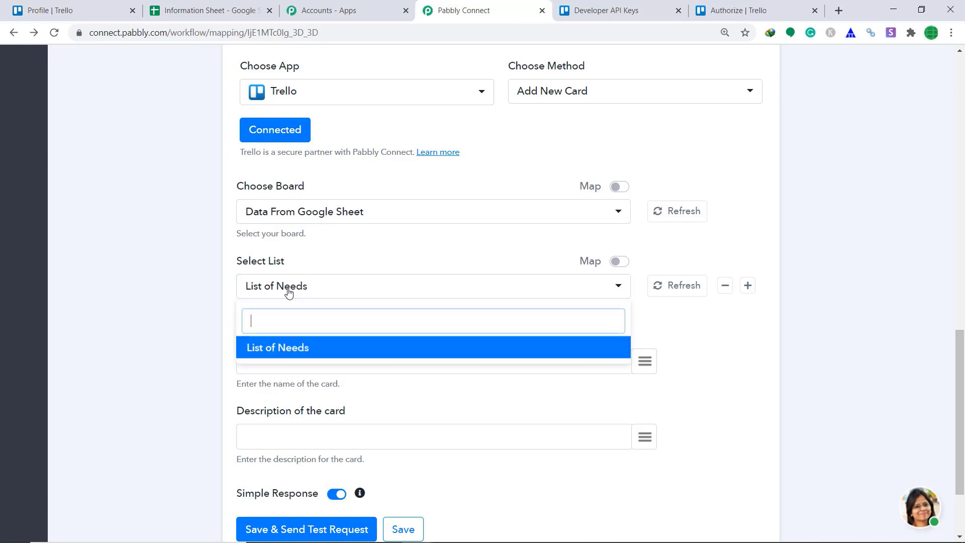
left_click(43, 4)
left_click(78, 230)
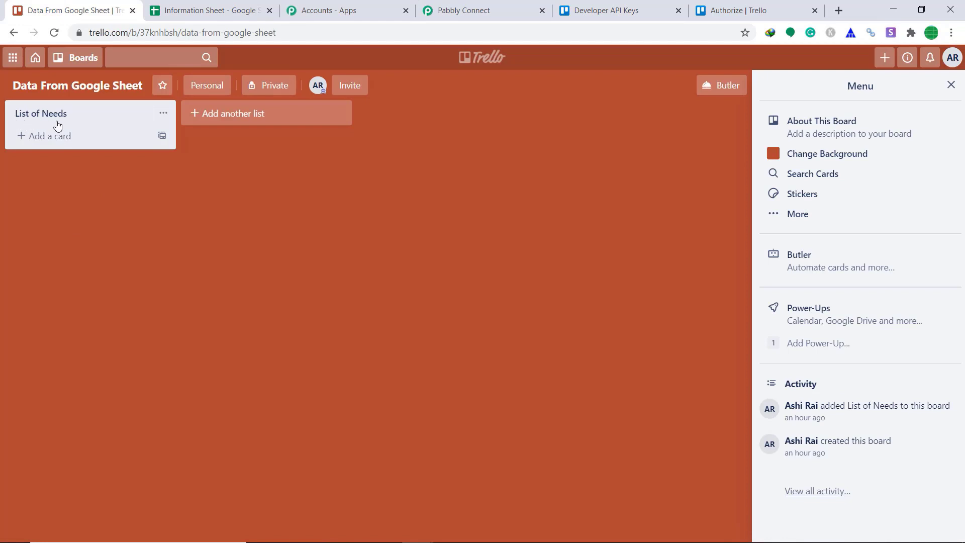
left_click(489, 4)
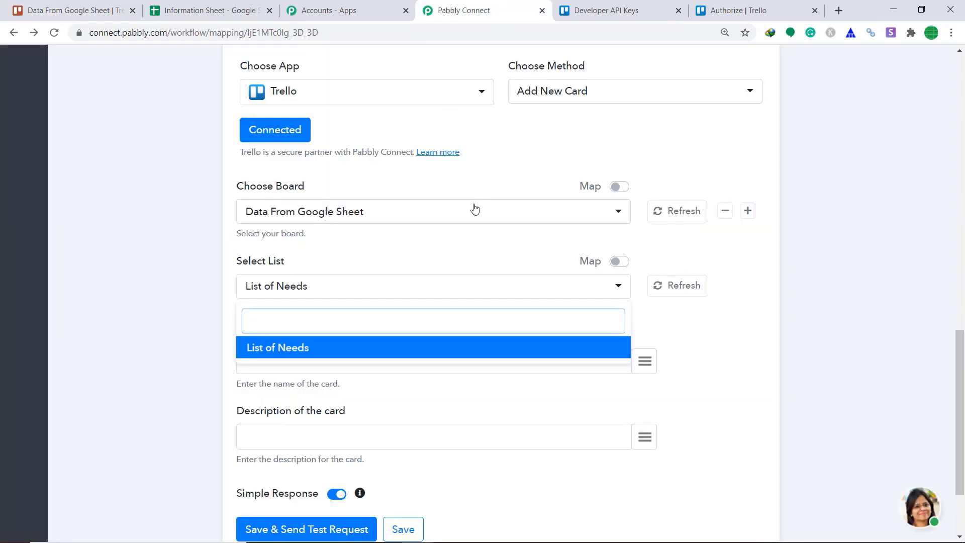
left_click(470, 243)
scroll(578, 262, "down", 1)
Step: Map the sheet's Card Name field into the Name of the Card box
left_click(645, 298)
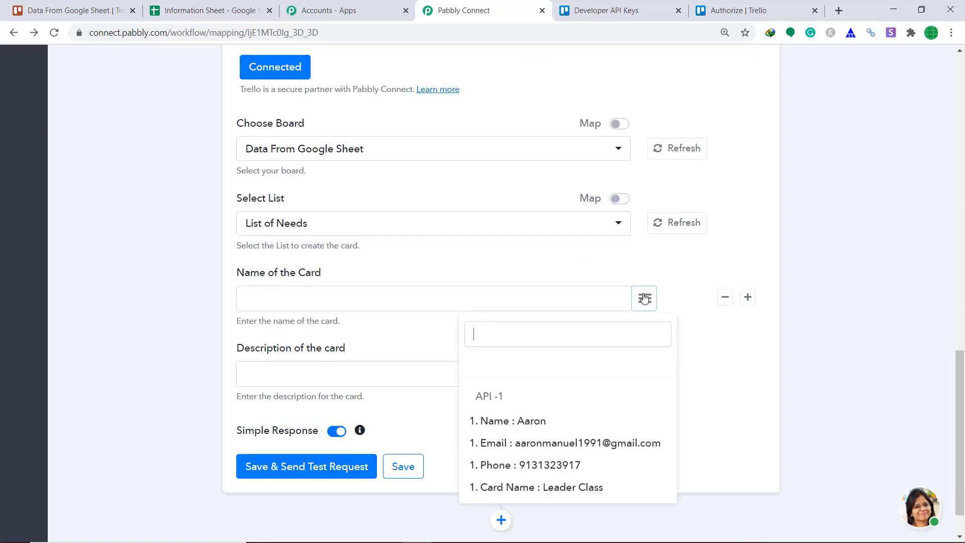
left_click(556, 487)
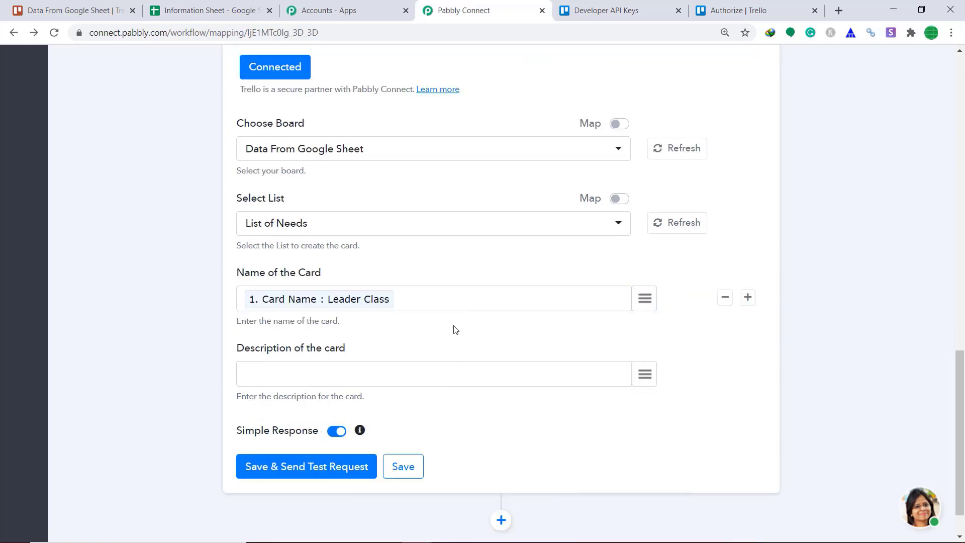
left_click(227, 8)
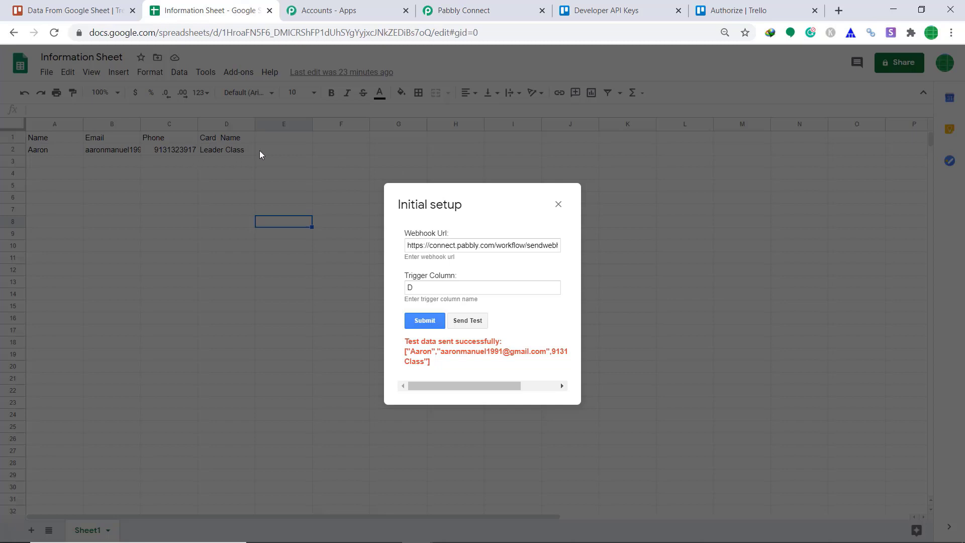
left_click(488, 7)
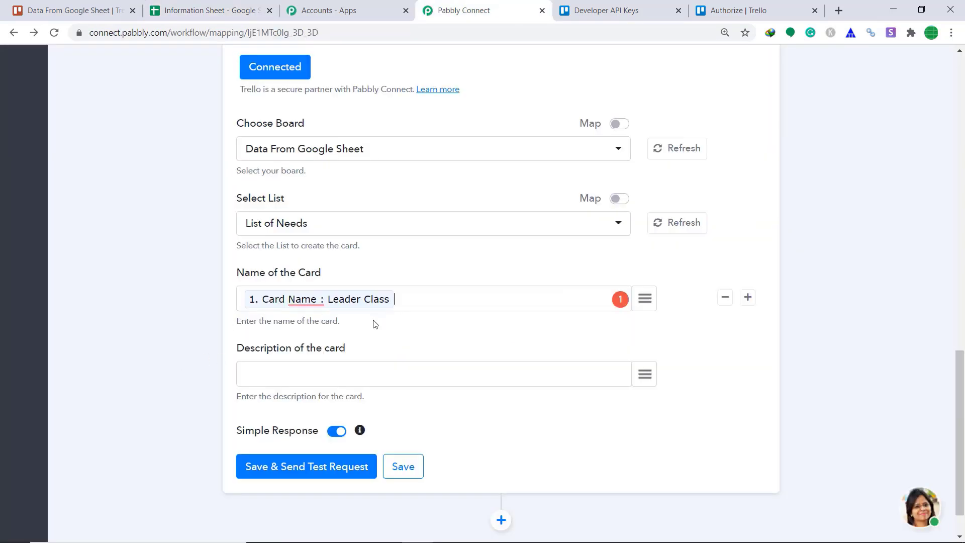
Step: Write the card description "So hey, welcome Mr" with the Name field, "having the email" and the Email field
left_click(447, 383)
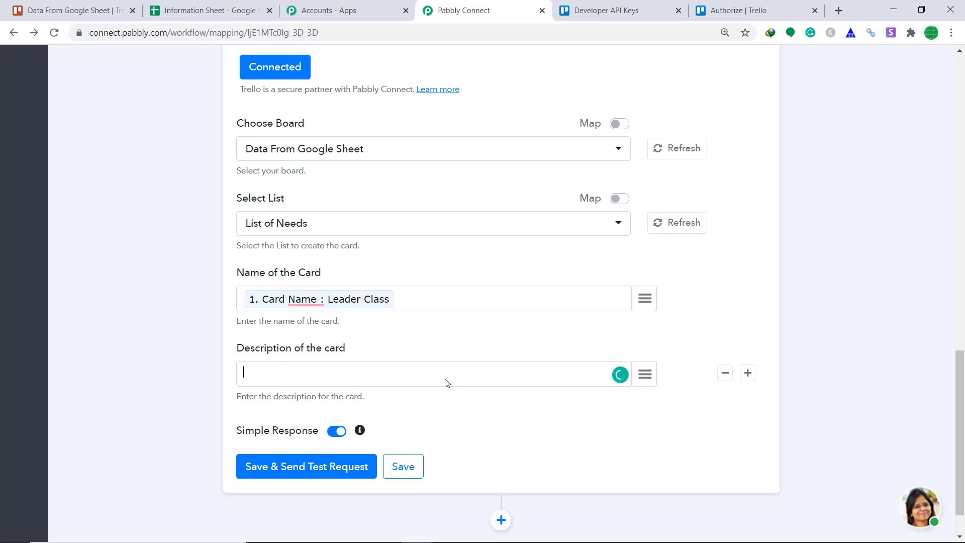
type("So hey, welcome Mr")
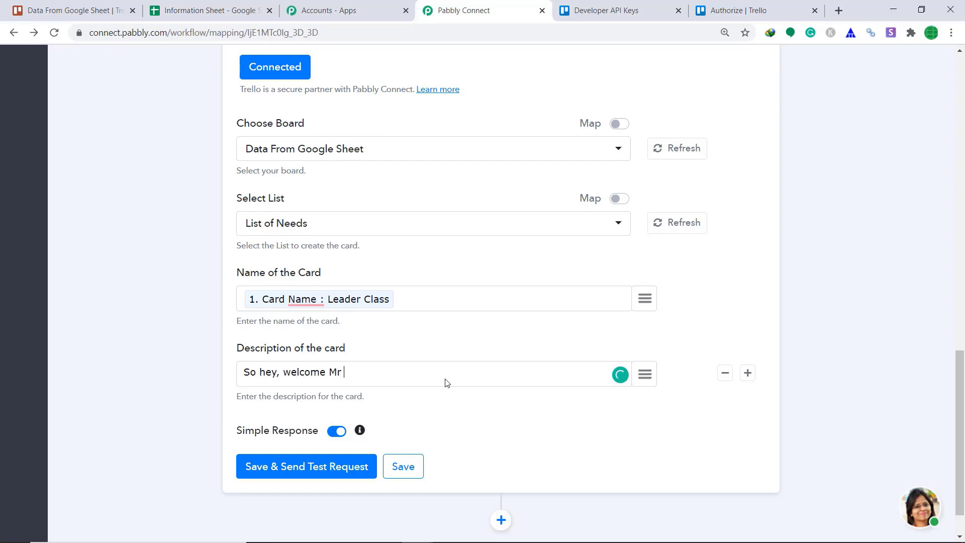
left_click(645, 374)
left_click(570, 280)
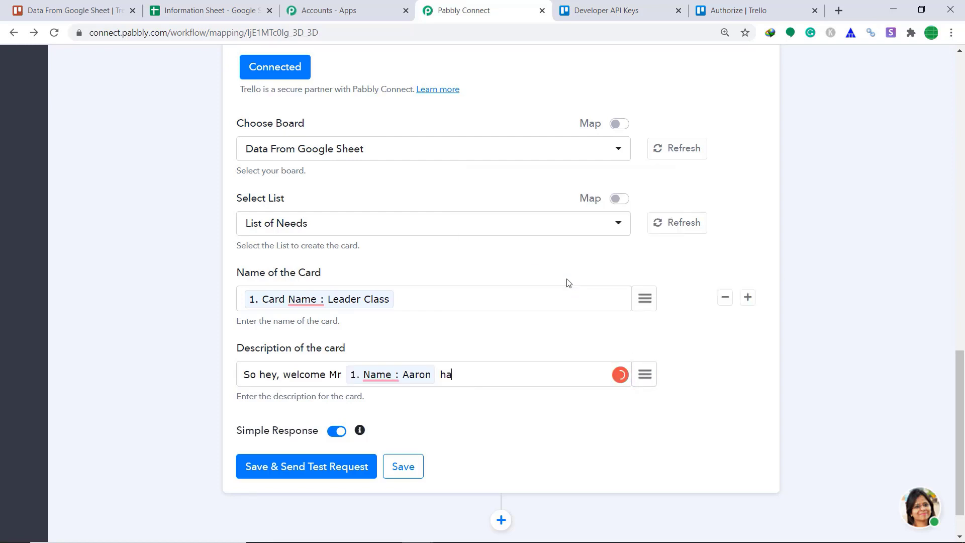
type("having the email")
left_click(645, 374)
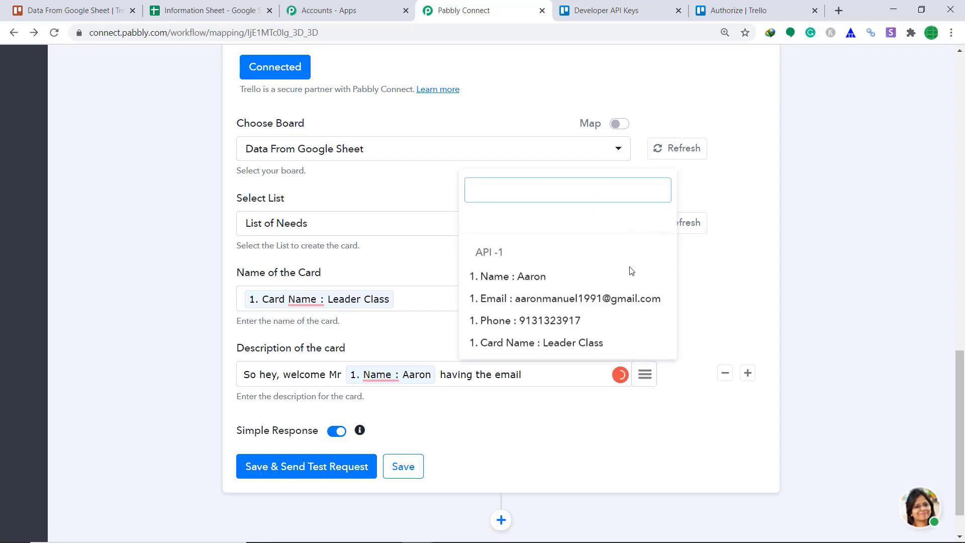
left_click(624, 301)
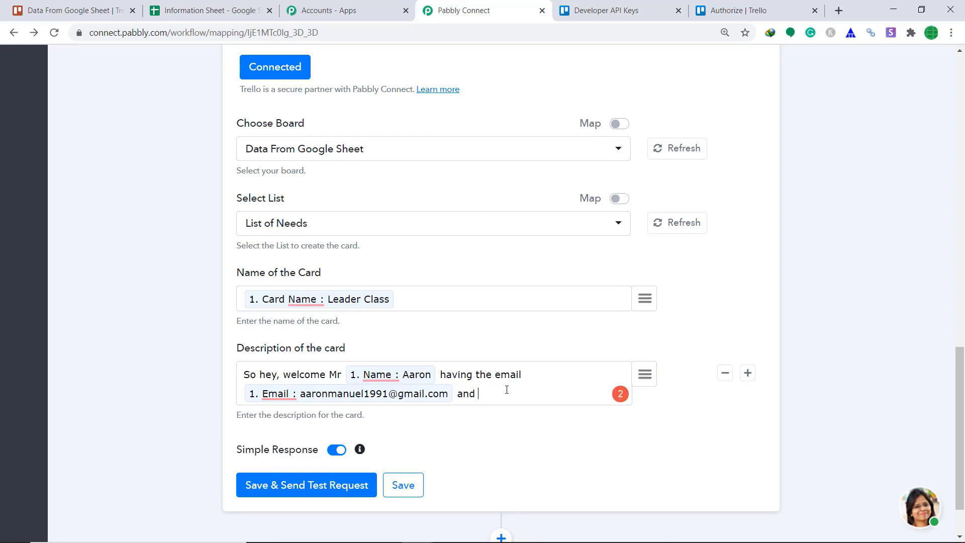
Step: Finish the description with "and phone number", the Phone field and "thanks for joining us", then save and send a test request
type("and phone number")
left_click(645, 374)
left_click(595, 318)
scroll(375, 348, "down", 1)
type("than")
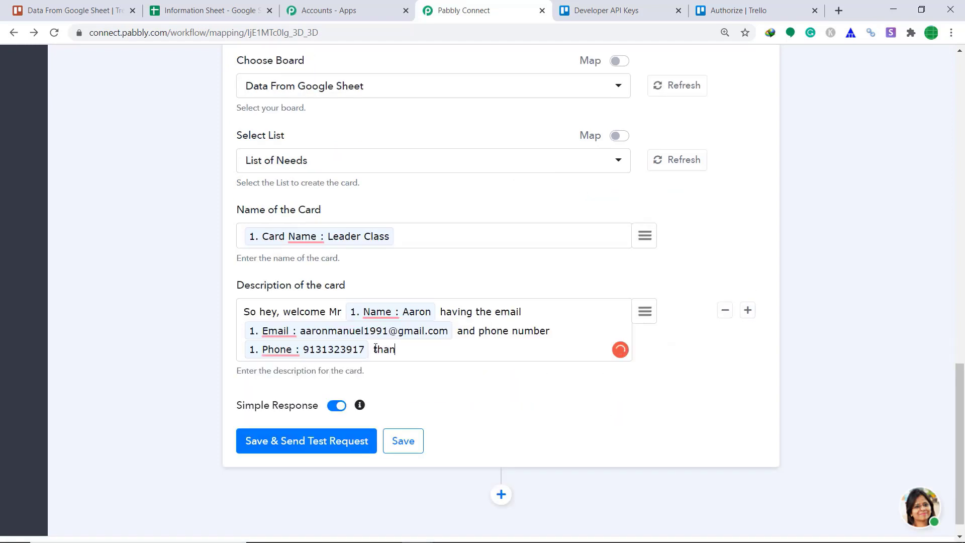
type("ks for joining us")
left_click(289, 446)
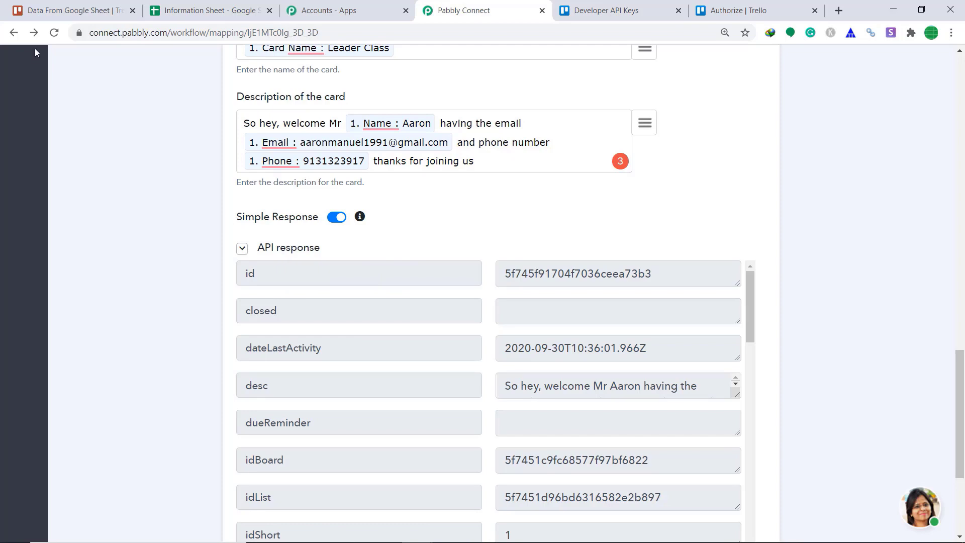
Step: Open the Leader Class card in Trello to review its description, then return to the workflow
left_click(76, 10)
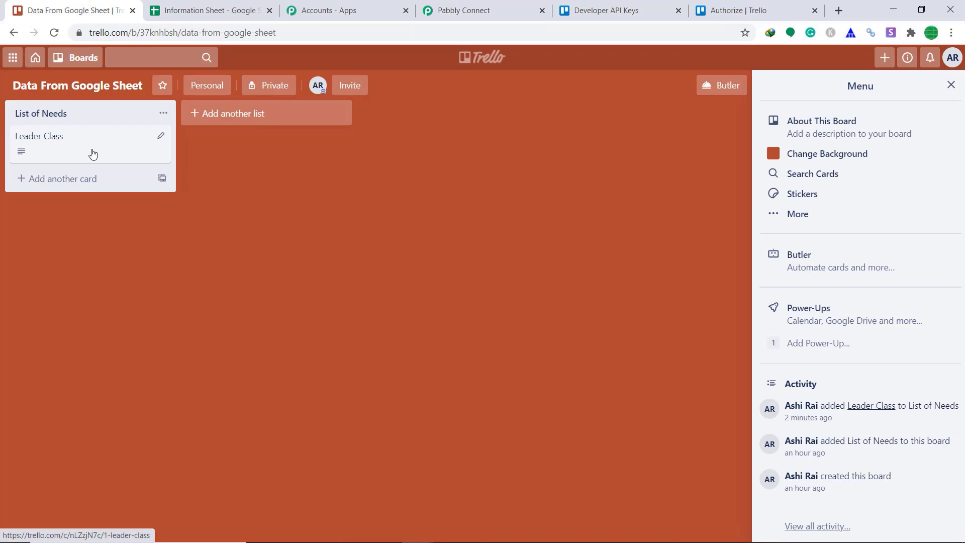
left_click(61, 153)
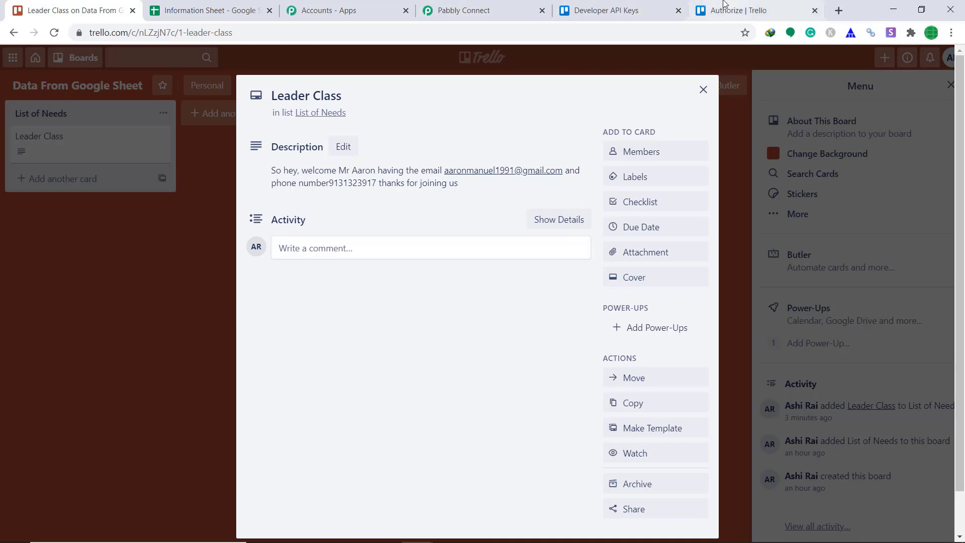
left_click(463, 10)
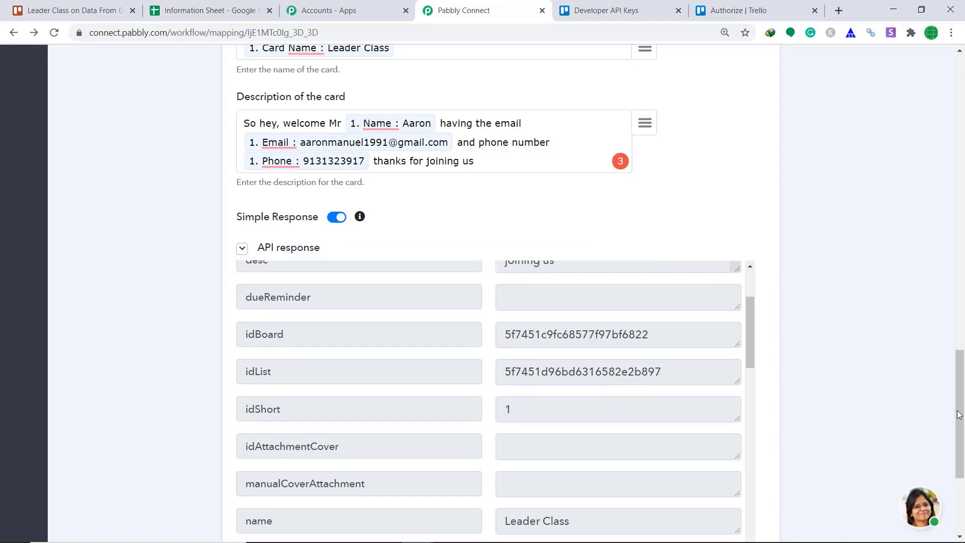
Step: Save the Trello Add New Card action
scroll(959, 415, "down", 4)
left_click(417, 422)
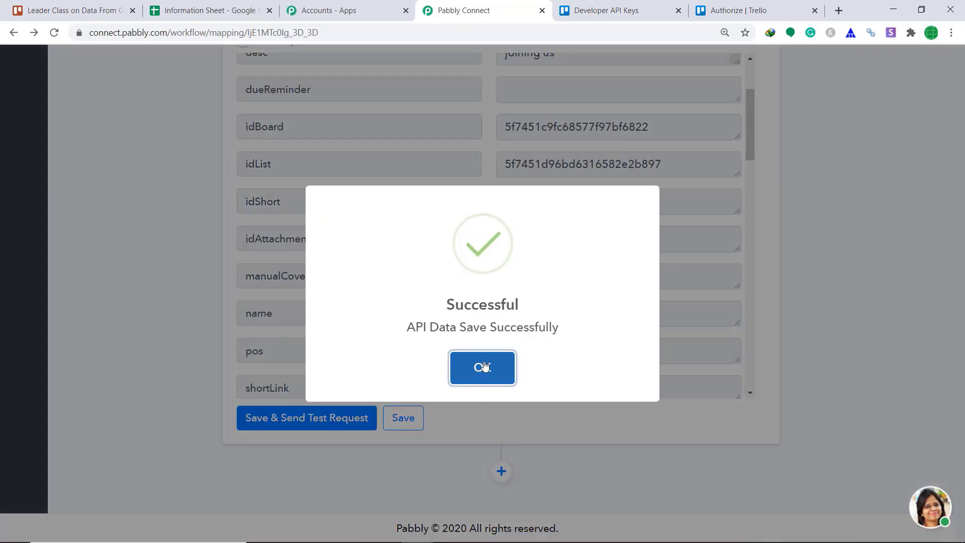
left_click(485, 367)
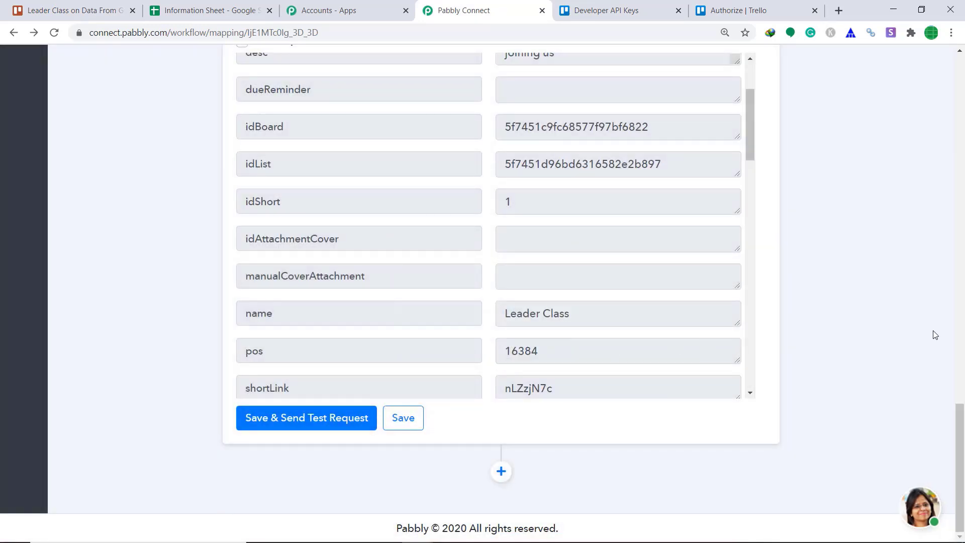
Step: Save the Capture Webhook trigger step, dismiss the confirmation, and collapse the step
scroll(614, 245, "up", 15)
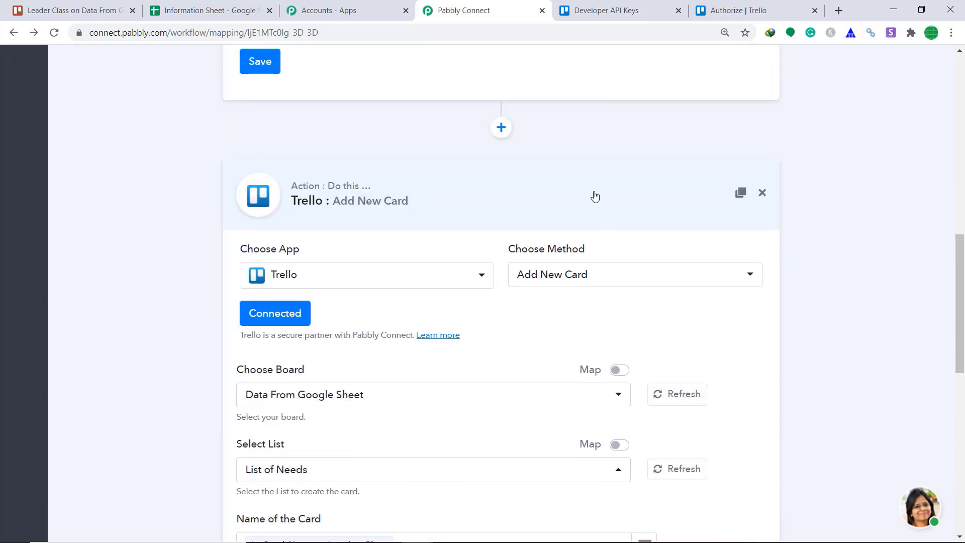
left_click(594, 196)
scroll(566, 346, "up", 1)
left_click(267, 331)
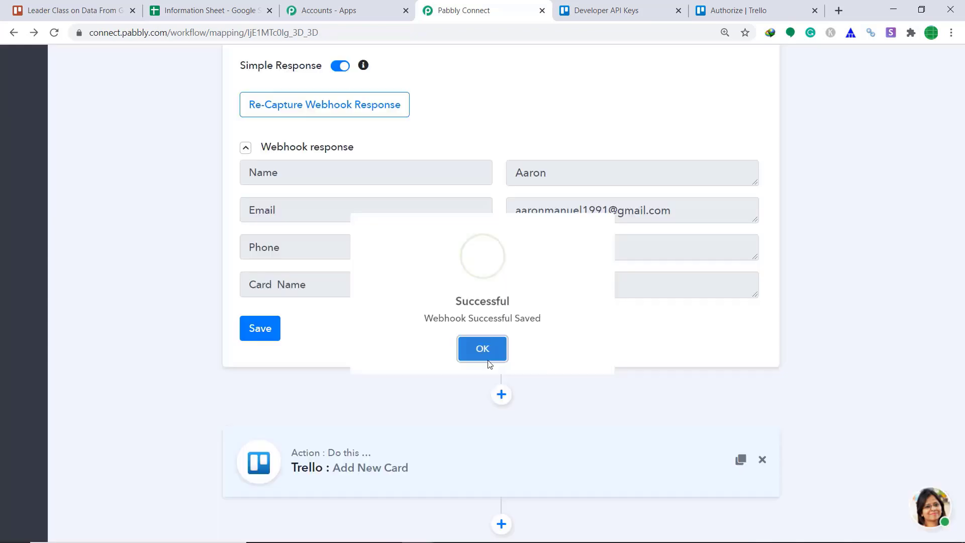
left_click(487, 363)
scroll(573, 251, "up", 6)
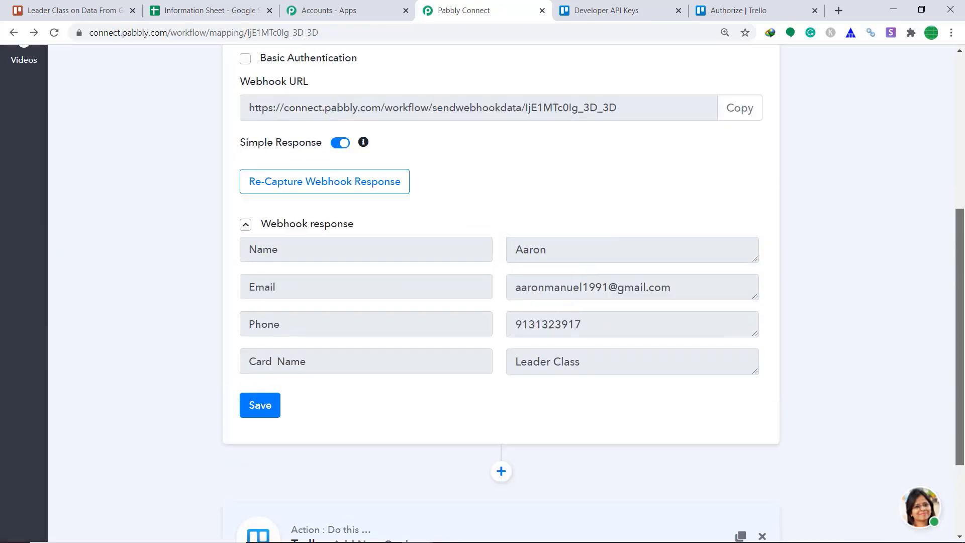
left_click(580, 191)
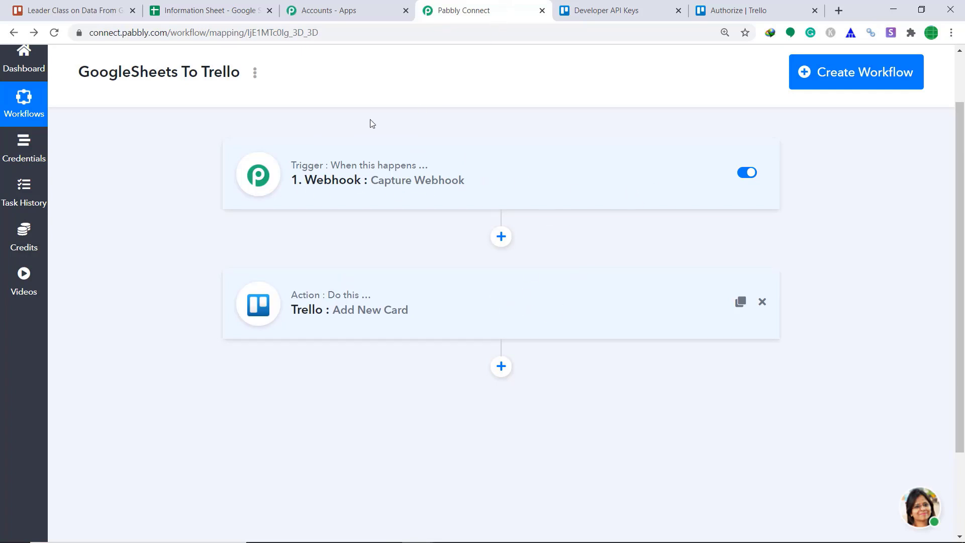
Step: Submit the webhook add-on's initial setup in the sheet and turn on Send On Event
left_click(217, 4)
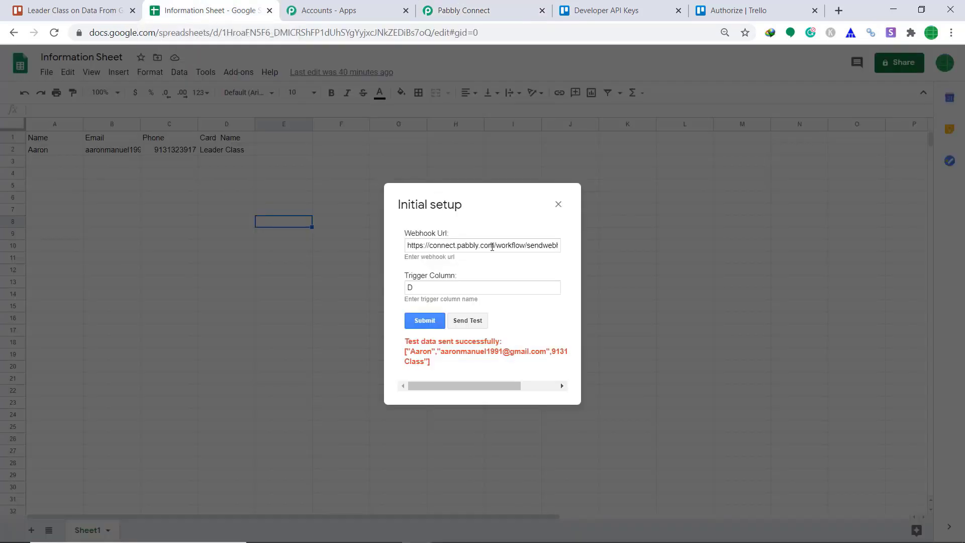
left_click(425, 321)
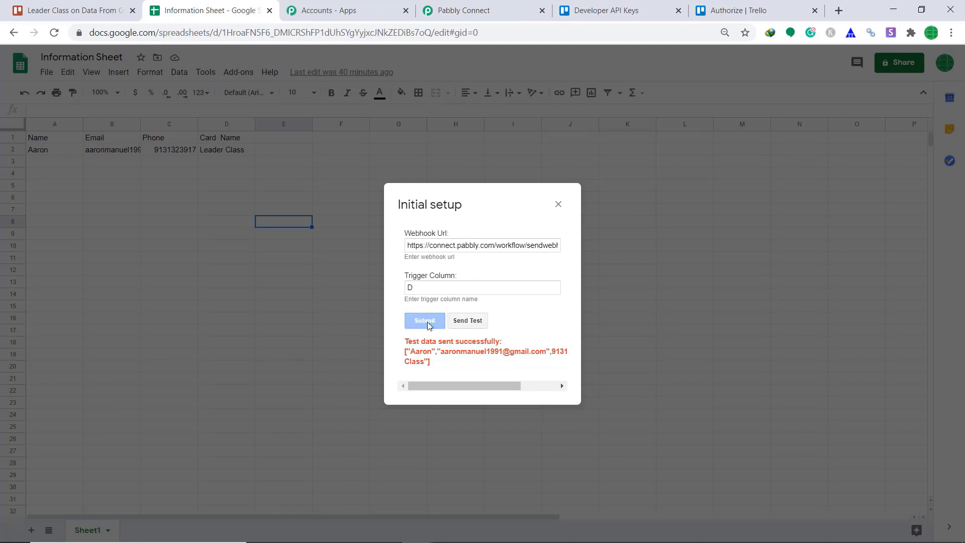
left_click(227, 79)
mouse_move(252, 124)
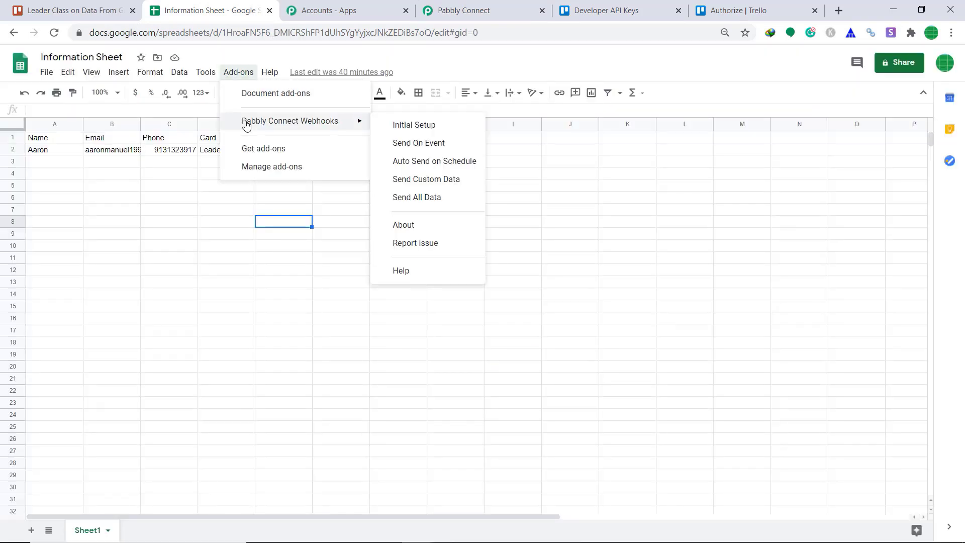
left_click(419, 145)
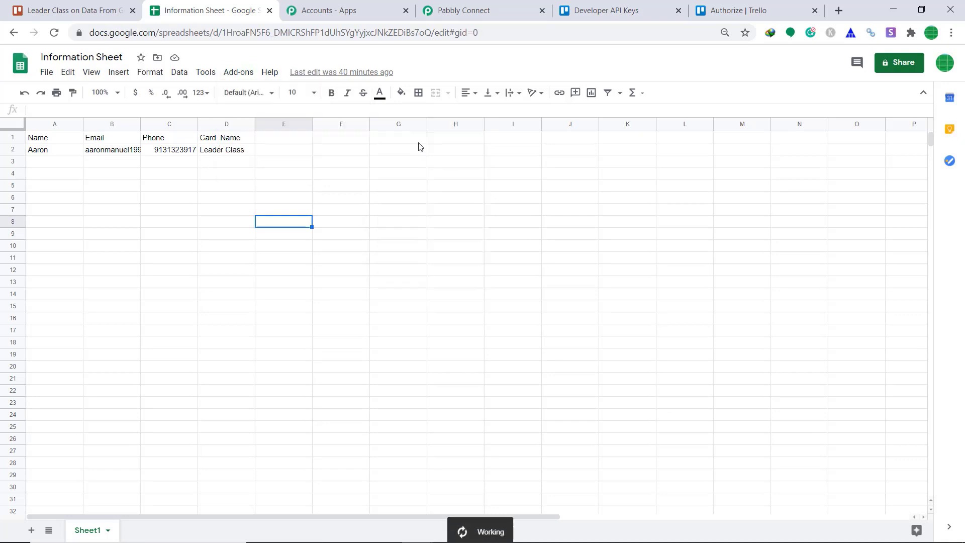
Step: Enter a new person's name and e-mail address in row 3 of the sheet
left_click(46, 162)
type("R")
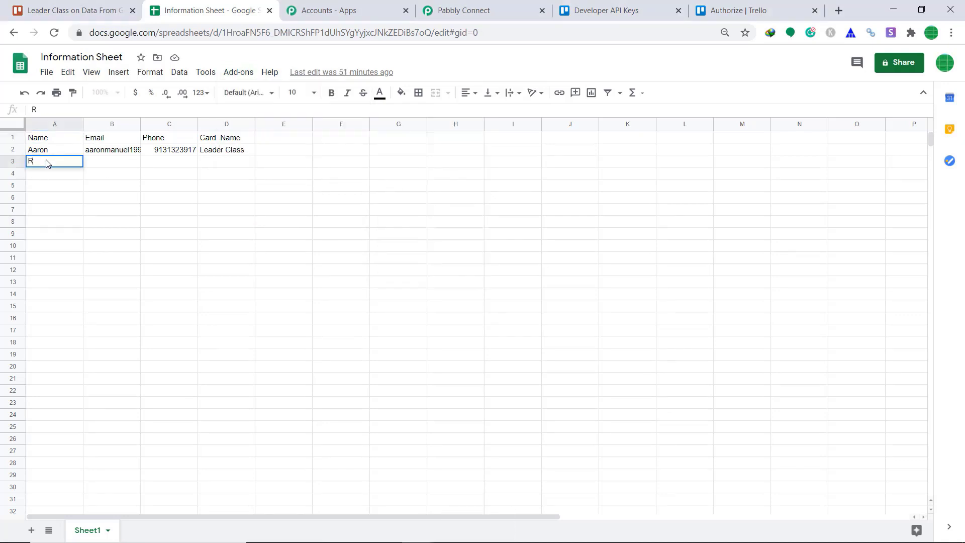
type("icha")
left_click(108, 161)
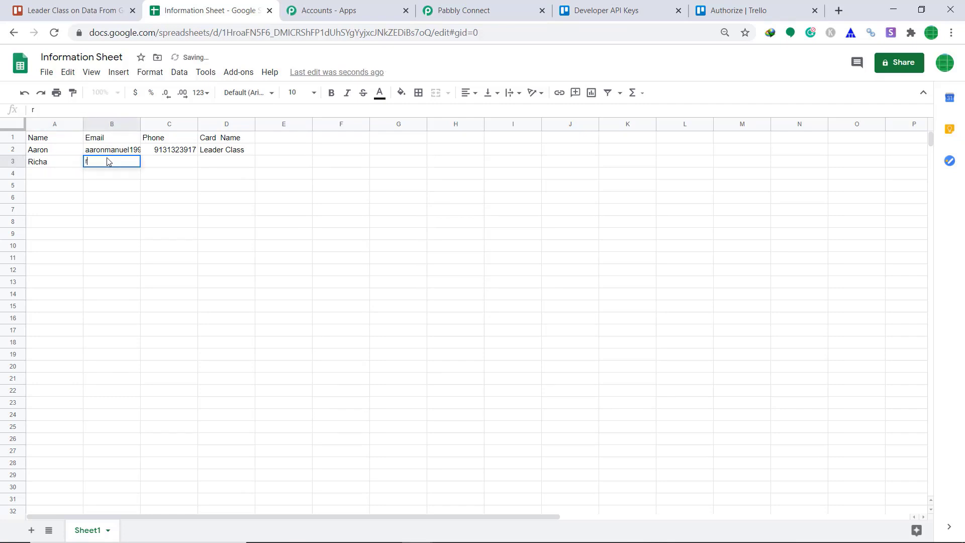
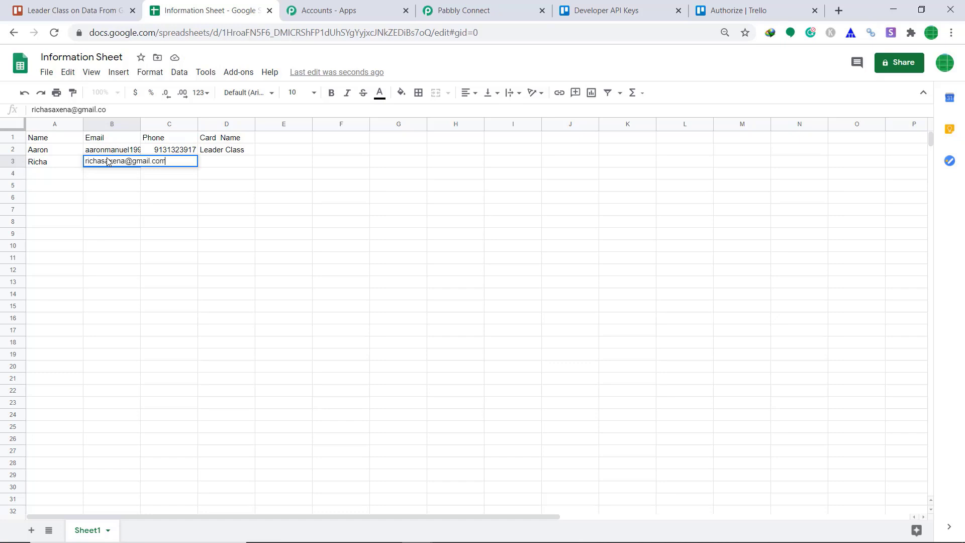
Step: Enter the person's phone number in the Phone column of row 3
left_click(157, 159)
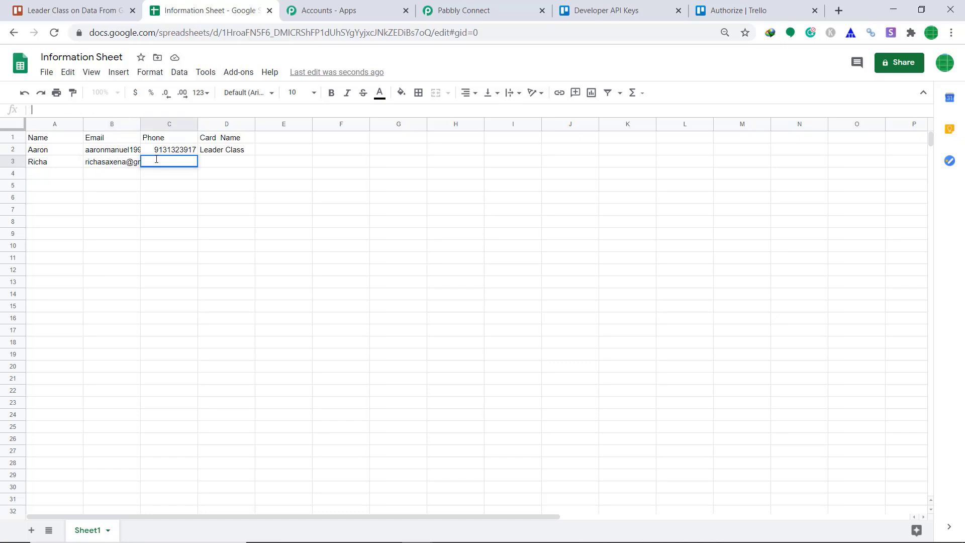
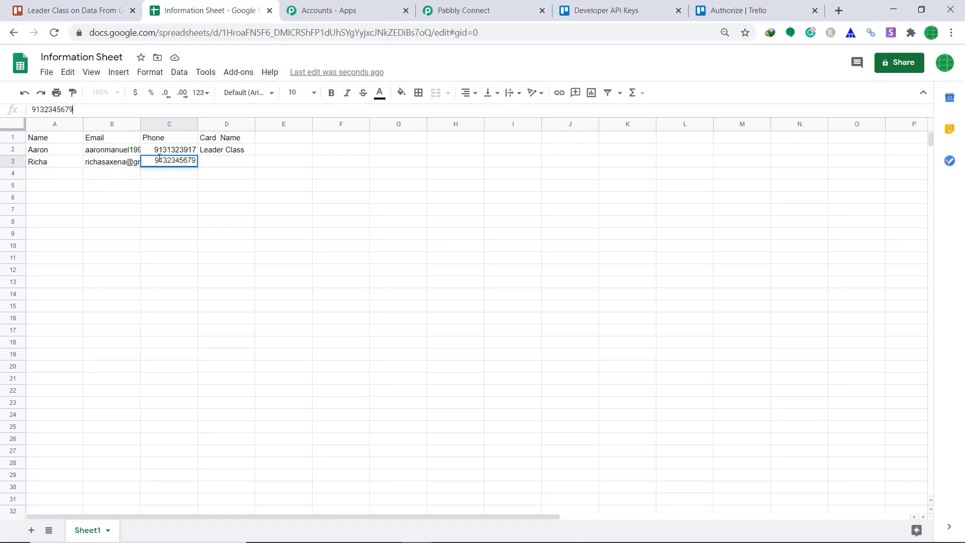
Step: Set the new row's Card Name to Rose Class
left_click(210, 164)
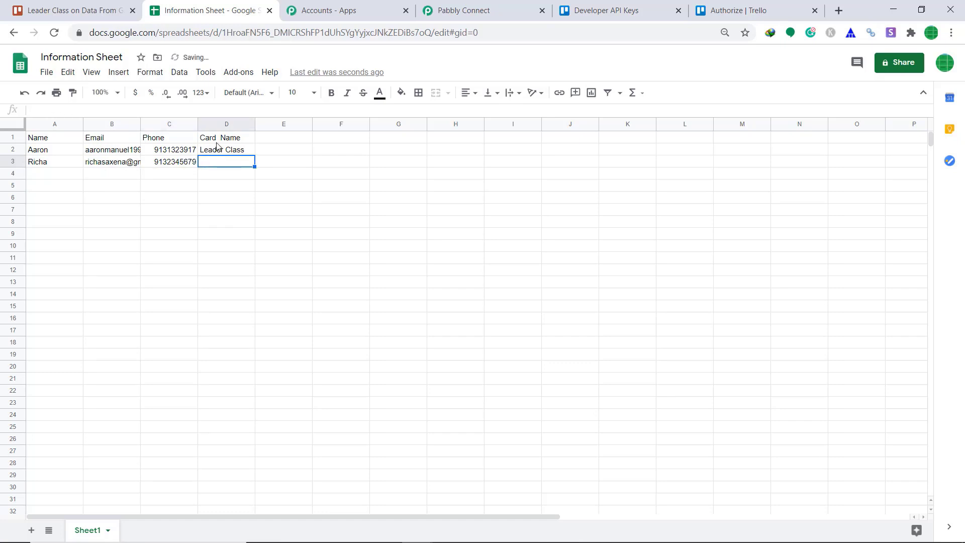
type("Rose C")
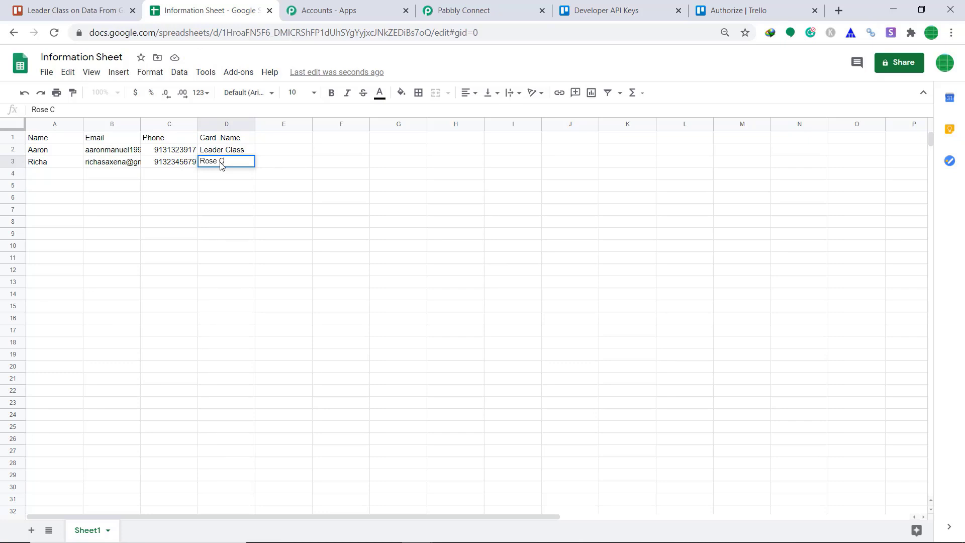
type("lass")
key("Return")
left_click(230, 165)
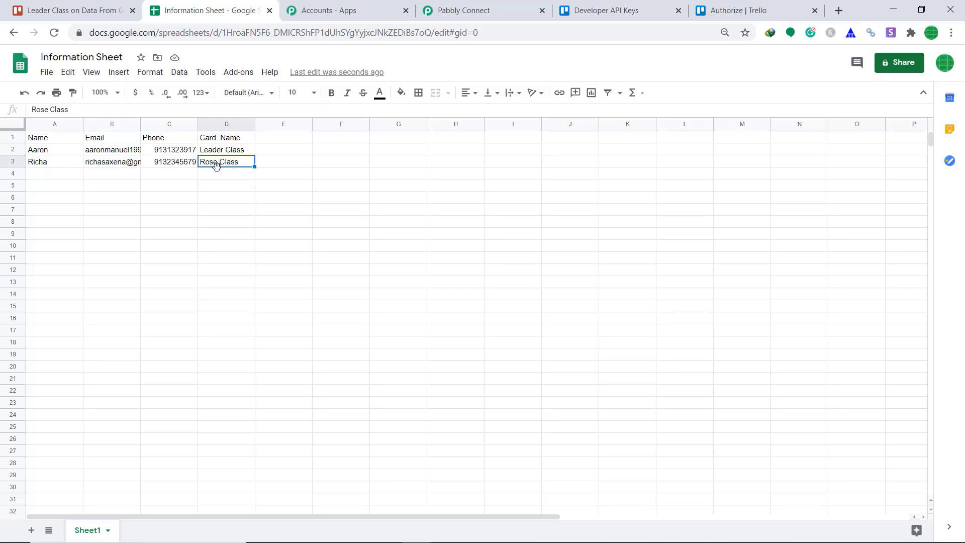
Step: Open the new Rose Class card in Trello to check its description
left_click(97, 11)
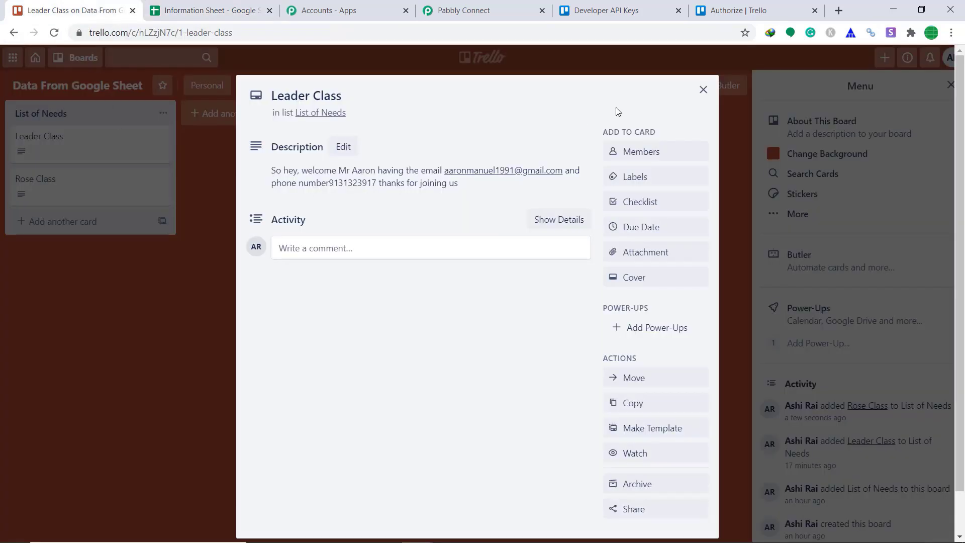
left_click(705, 93)
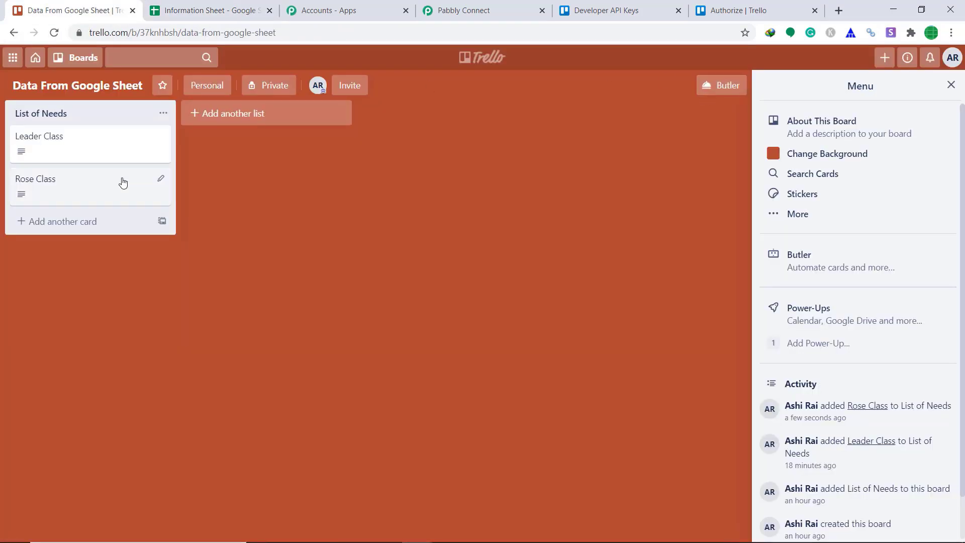
left_click(50, 195)
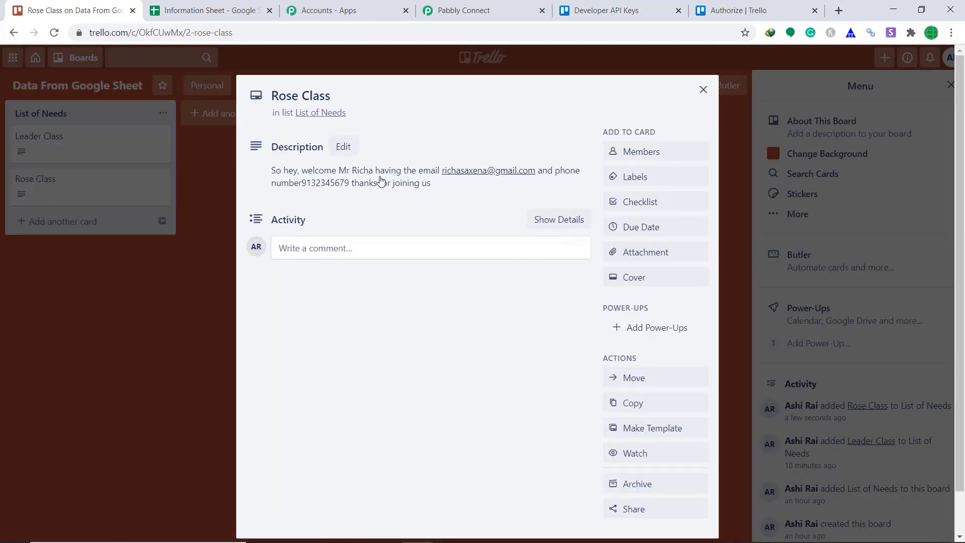
left_click(703, 90)
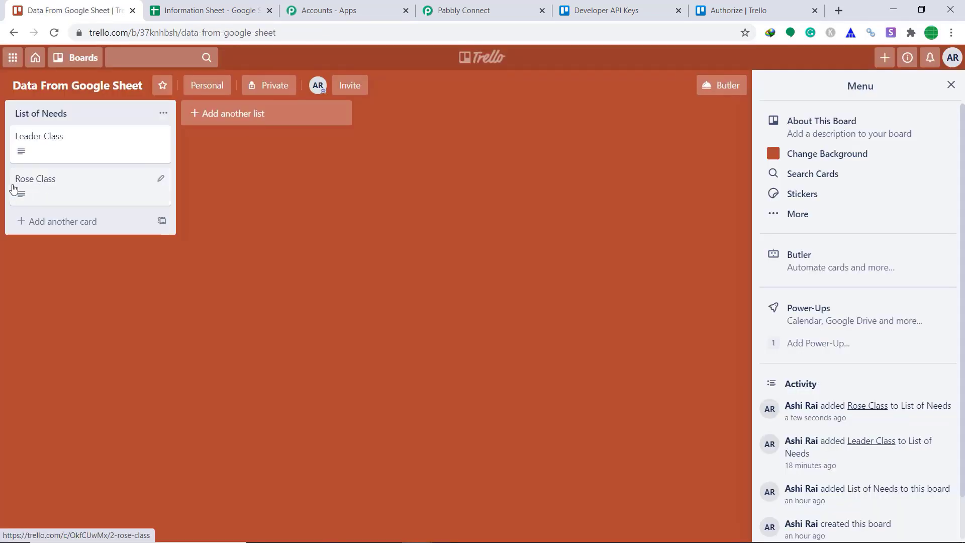